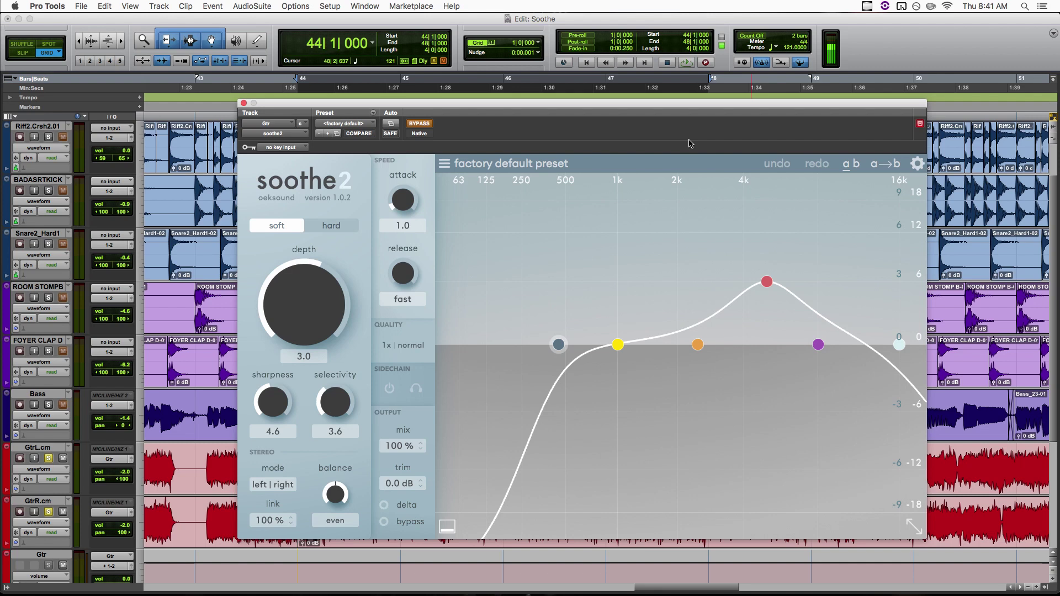
key("space")
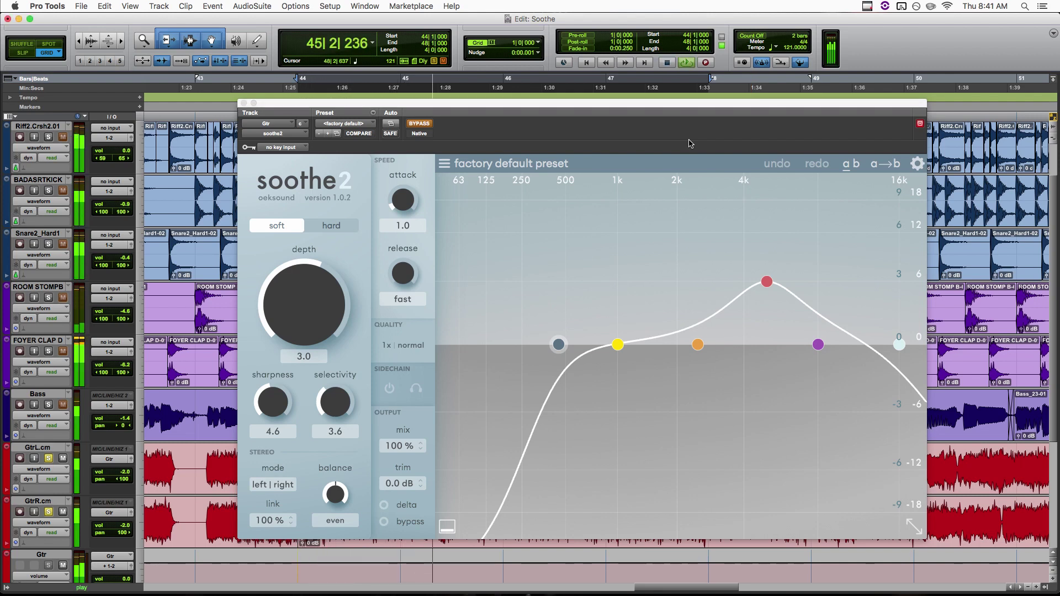
key("space")
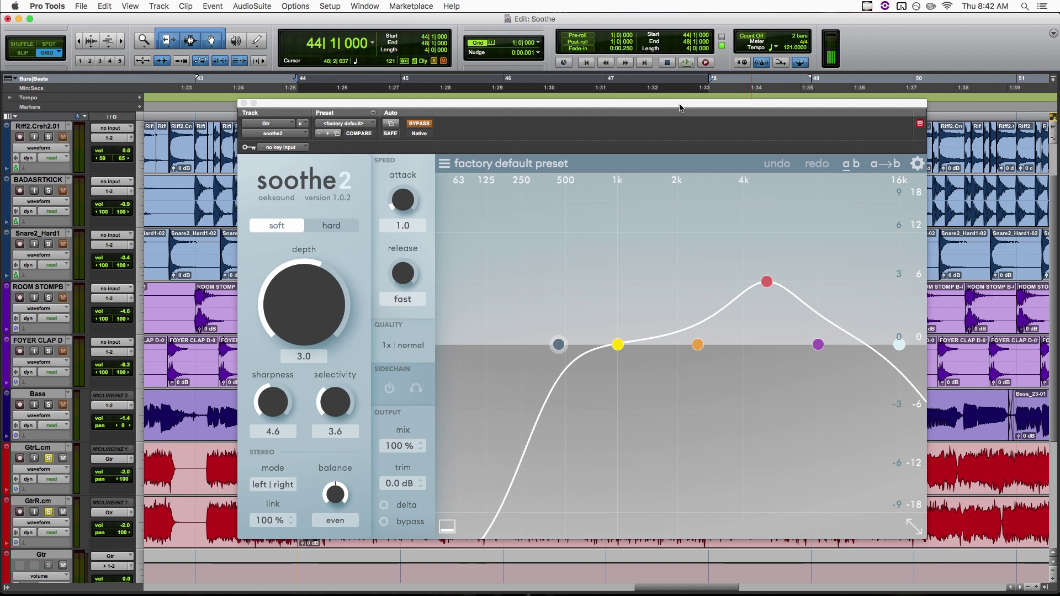
Play the guitars and A/B soothe2's default processing against bypass, leaving it active.
left_click(679, 108)
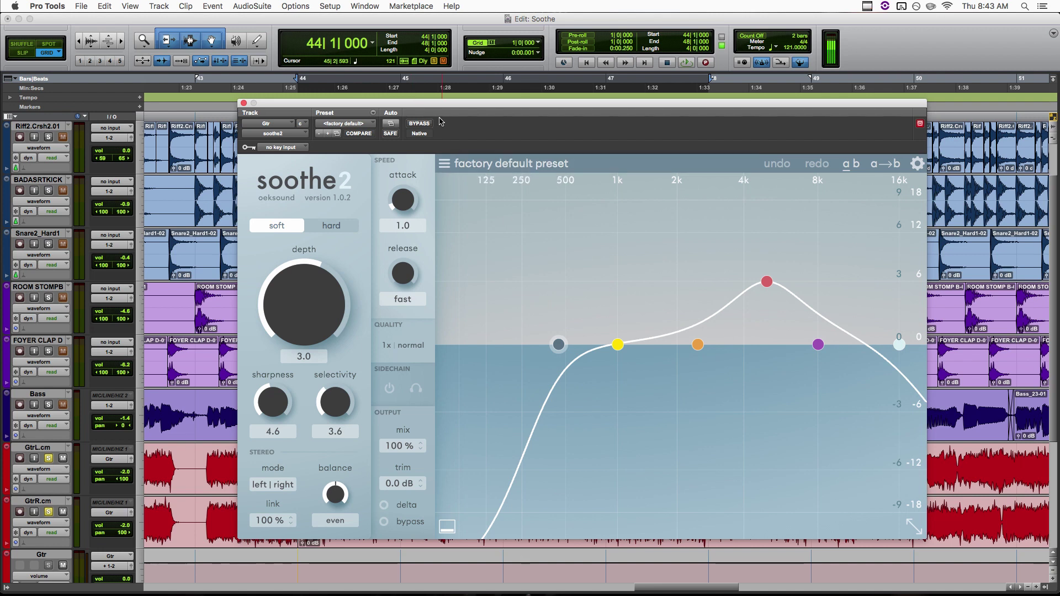
key("space")
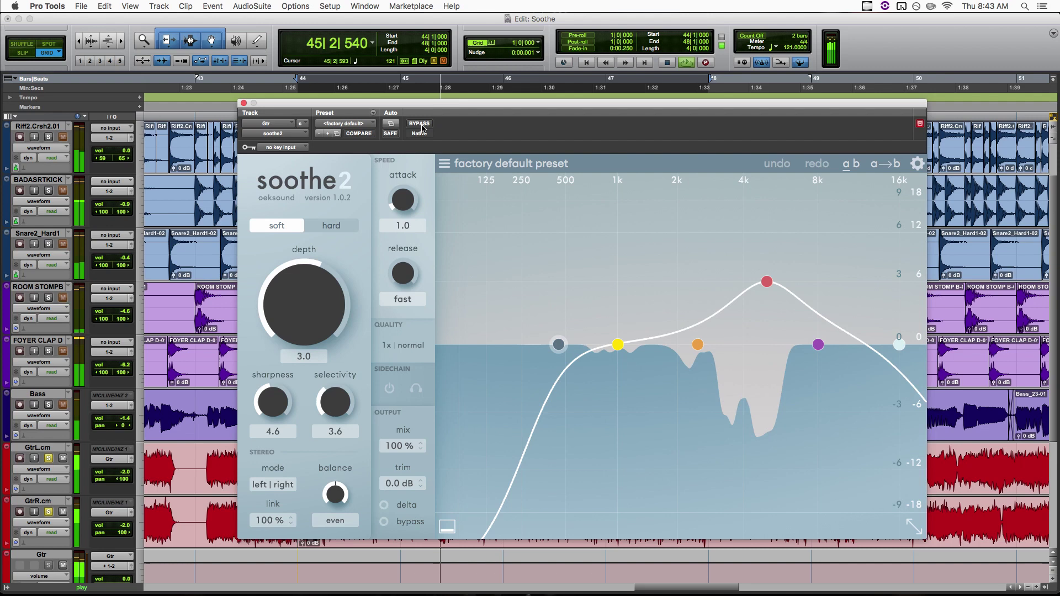
key("space")
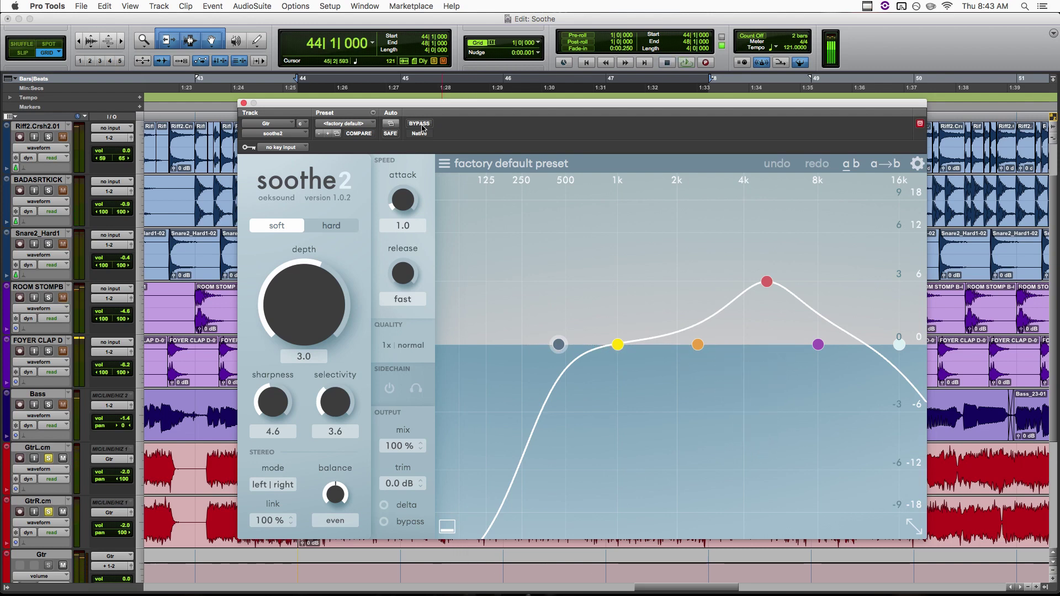
key("space")
left_click(421, 124)
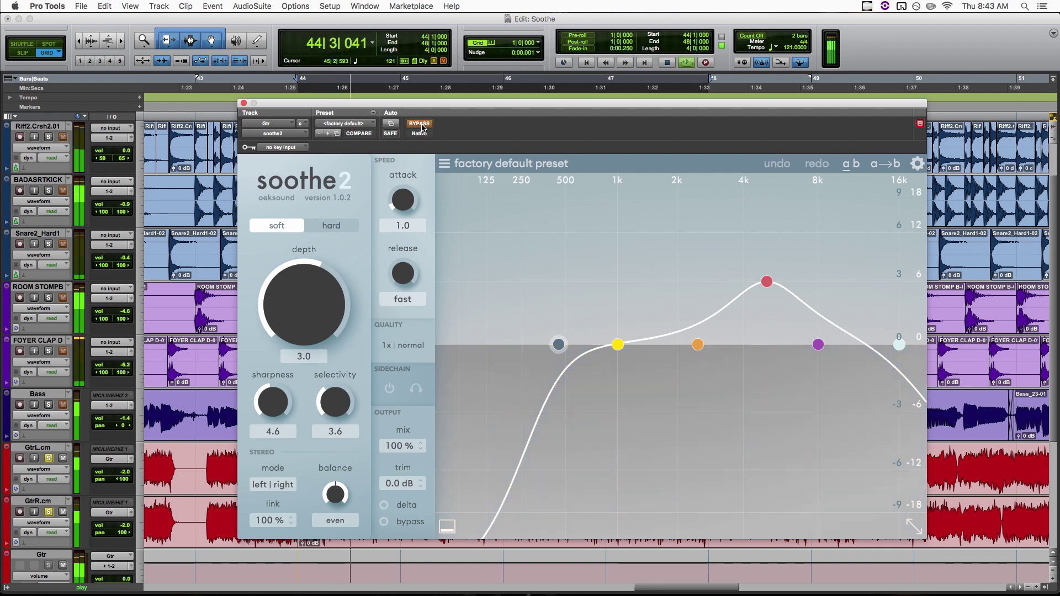
left_click(421, 124)
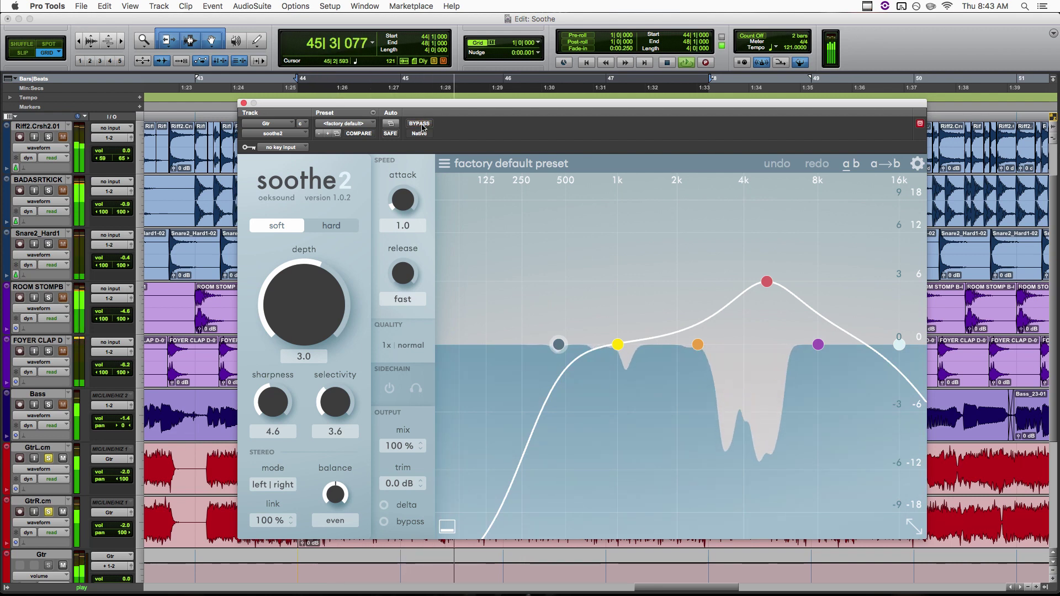
key("space")
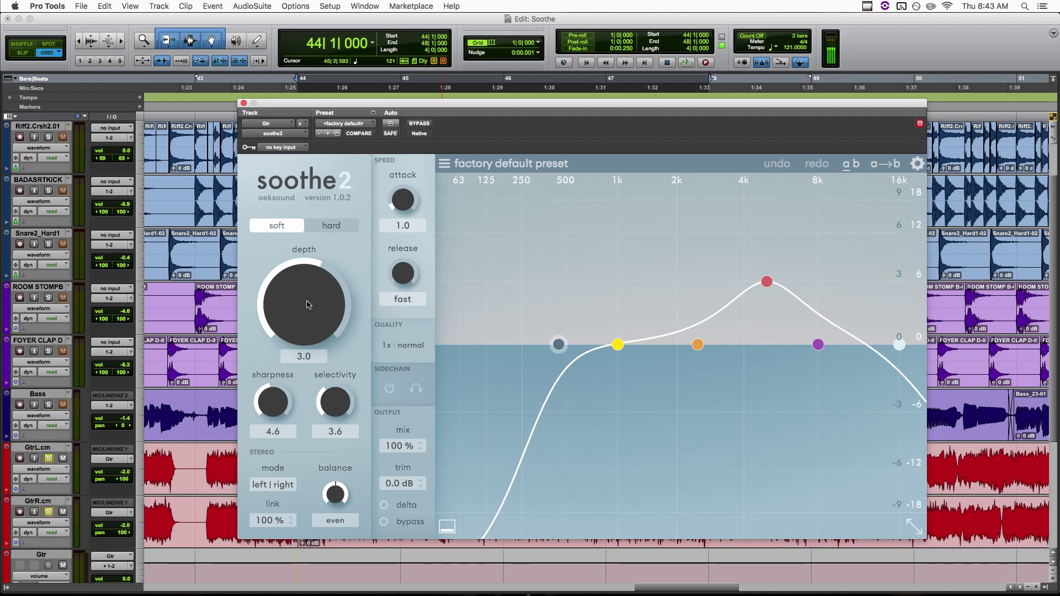
key("space")
left_click_drag(308, 304, 307, 208)
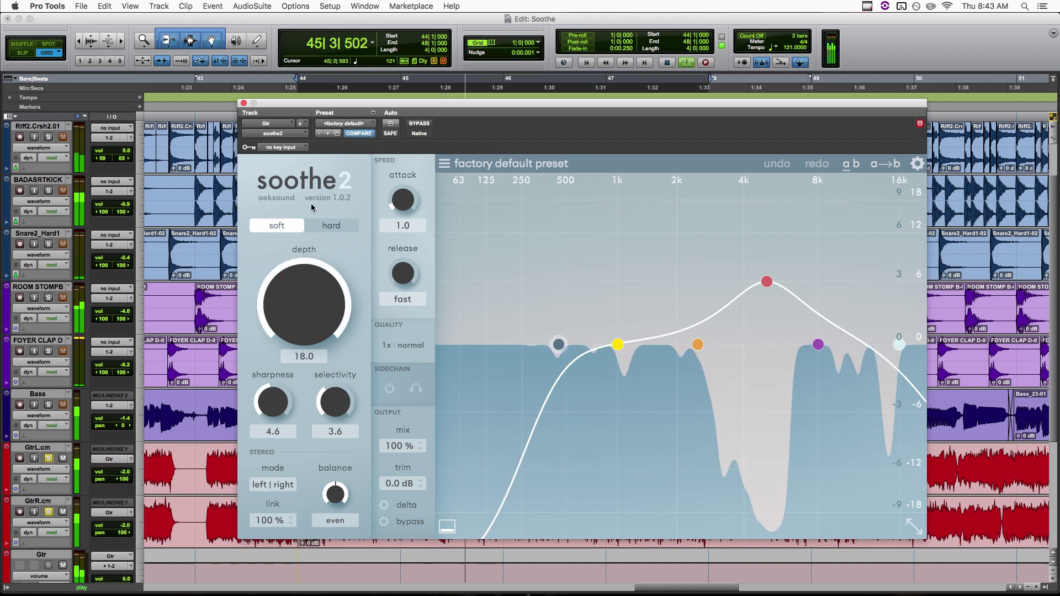
key("space")
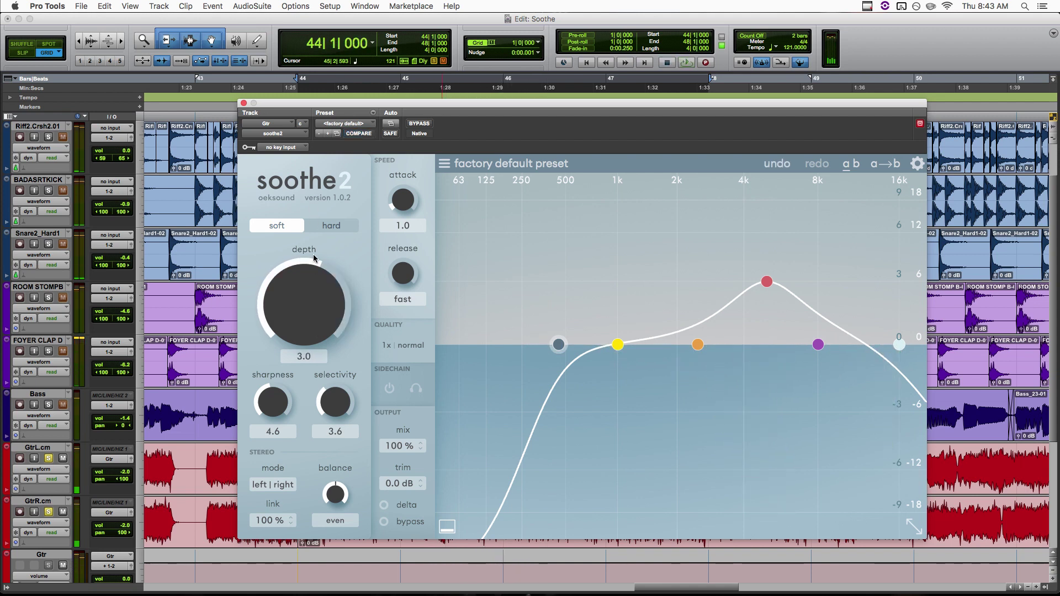
double_click(310, 262)
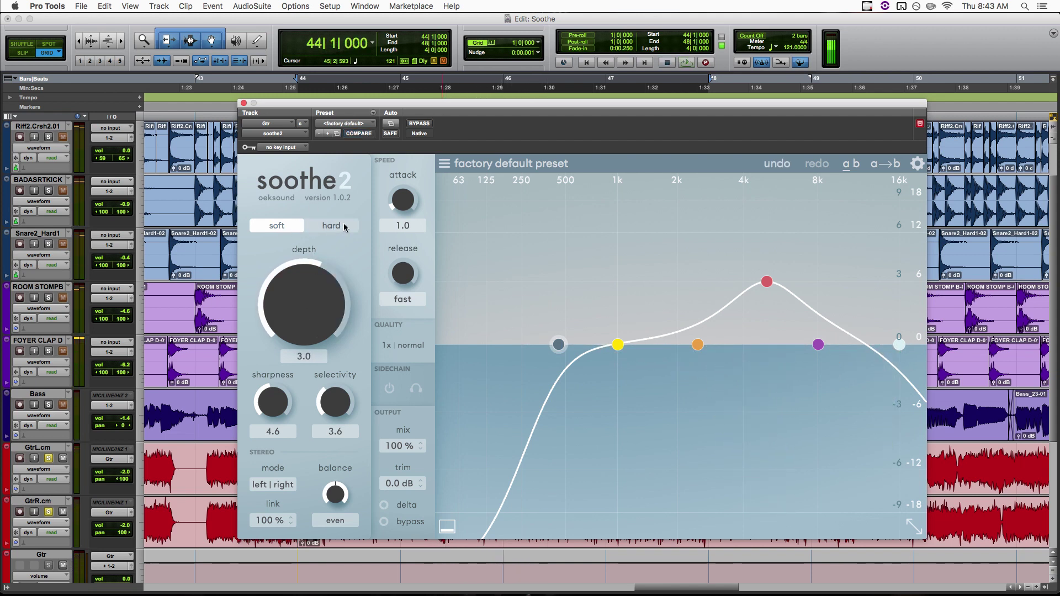
key("space")
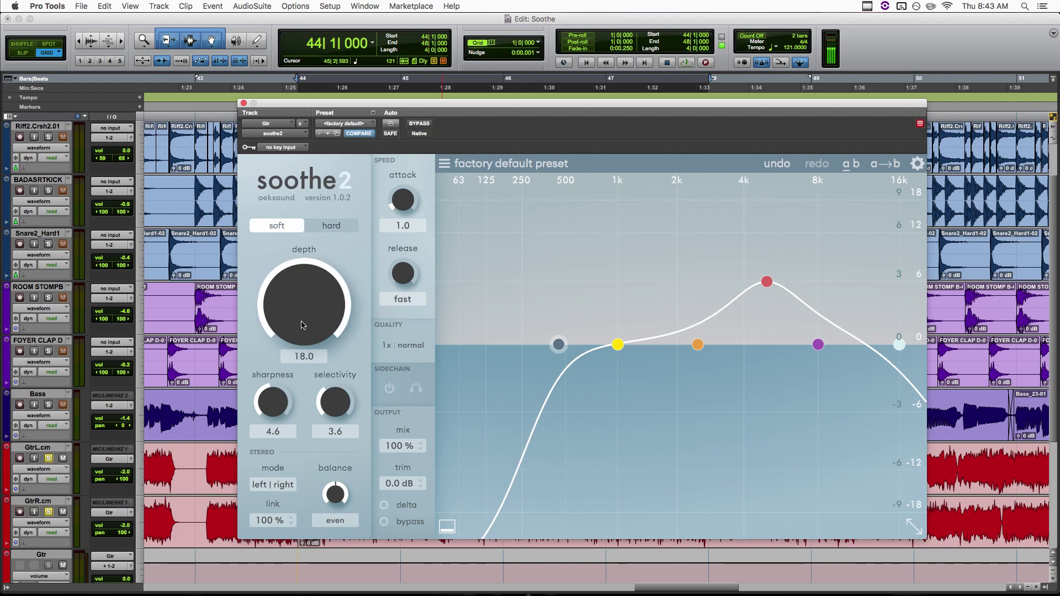
left_click(331, 227)
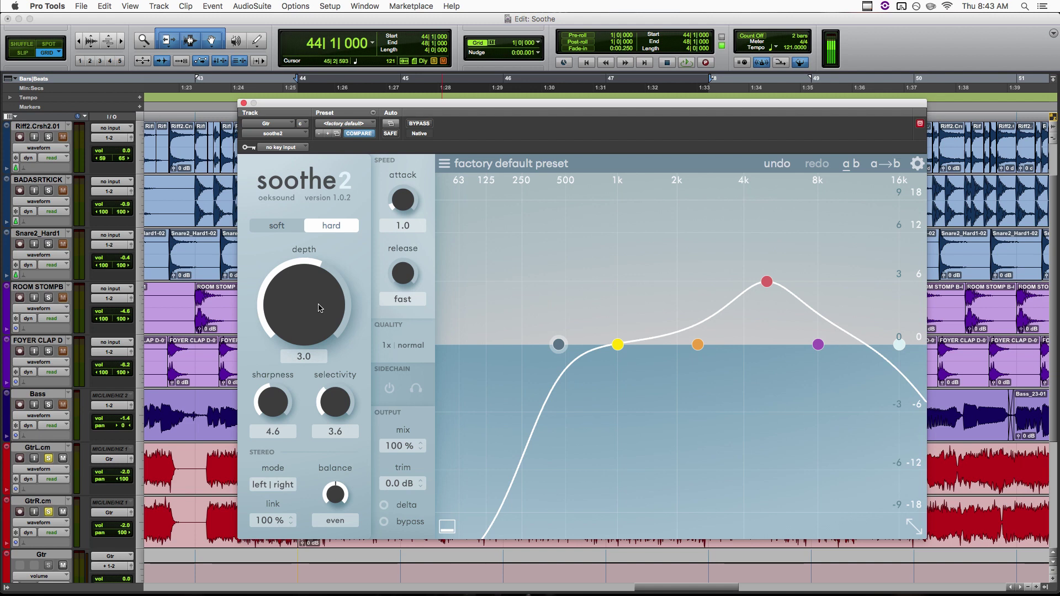
key("space")
mouse_move(319, 308)
left_mouse_down()
mouse_move(311, 164)
mouse_move(309, 320)
left_mouse_up()
key("space")
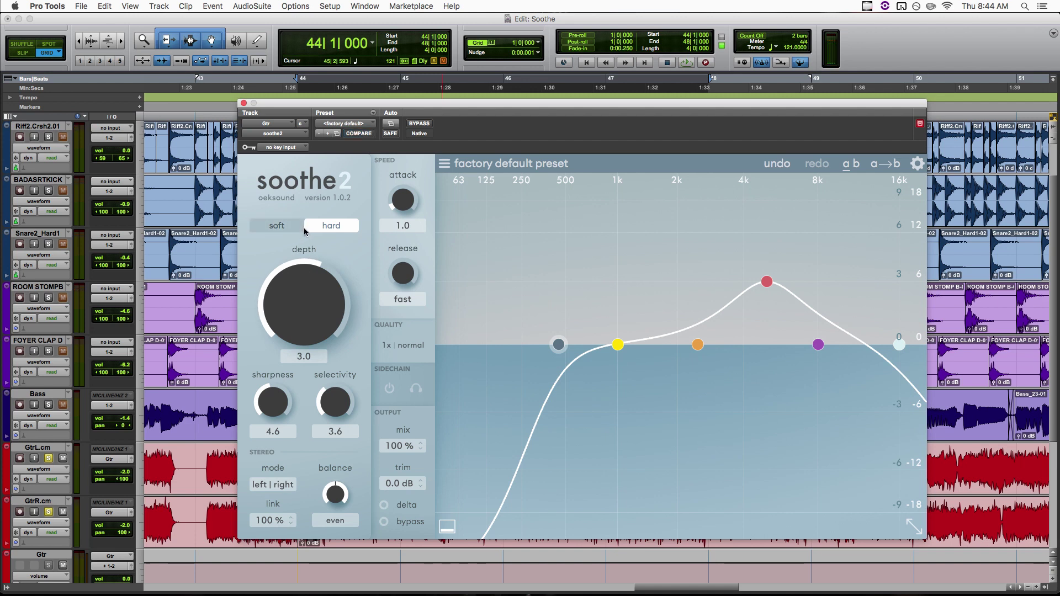
left_click(287, 226)
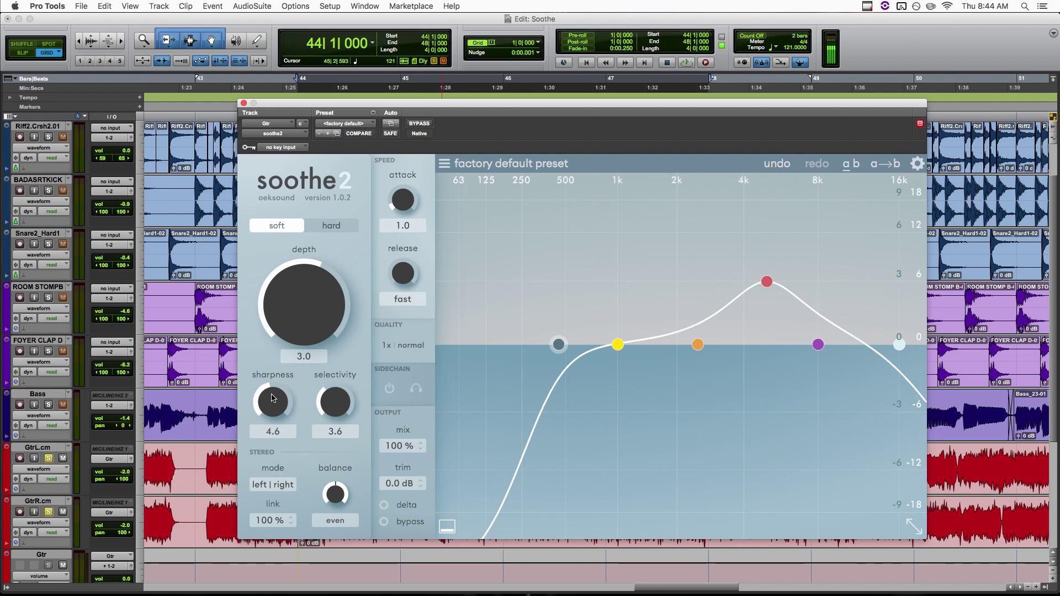
Sweep soothe2's sharpness between 0 and 10 during playback, then settle it at 8.6.
left_click_drag(273, 398, 281, 471)
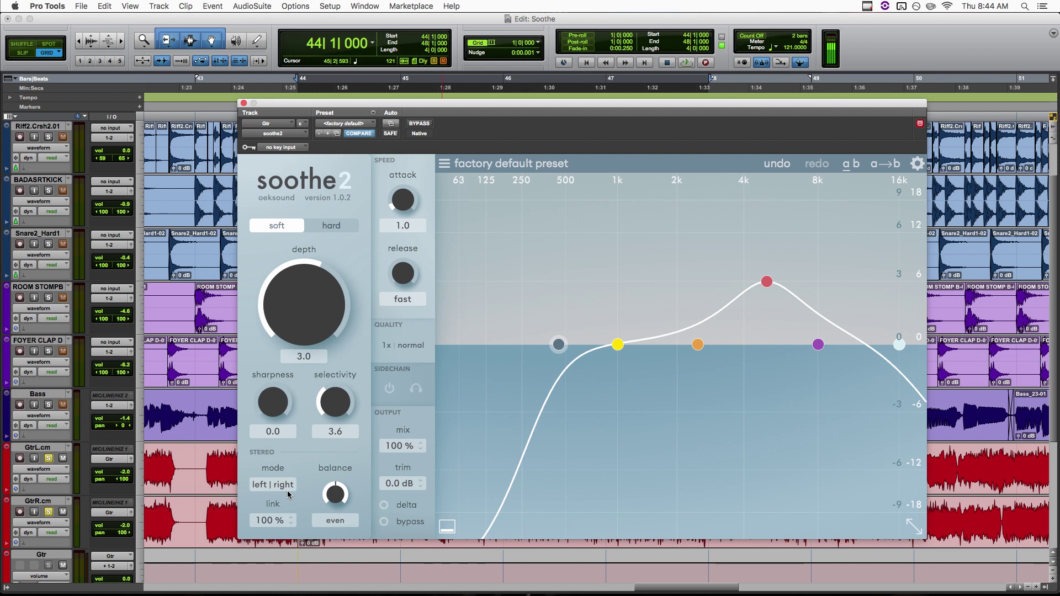
left_click_drag(257, 394, 255, 259)
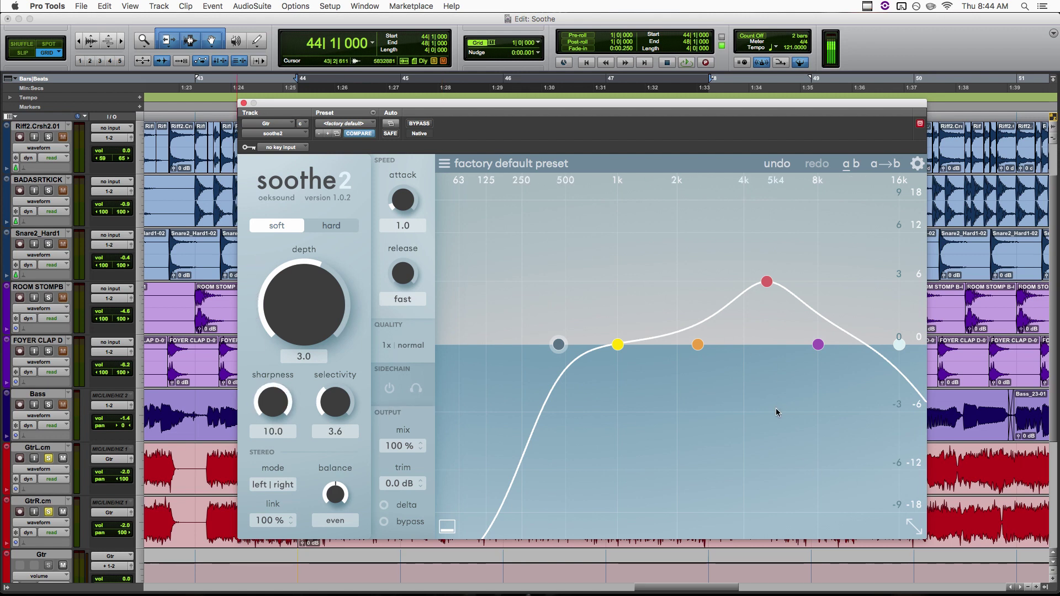
left_click(279, 397, "alt")
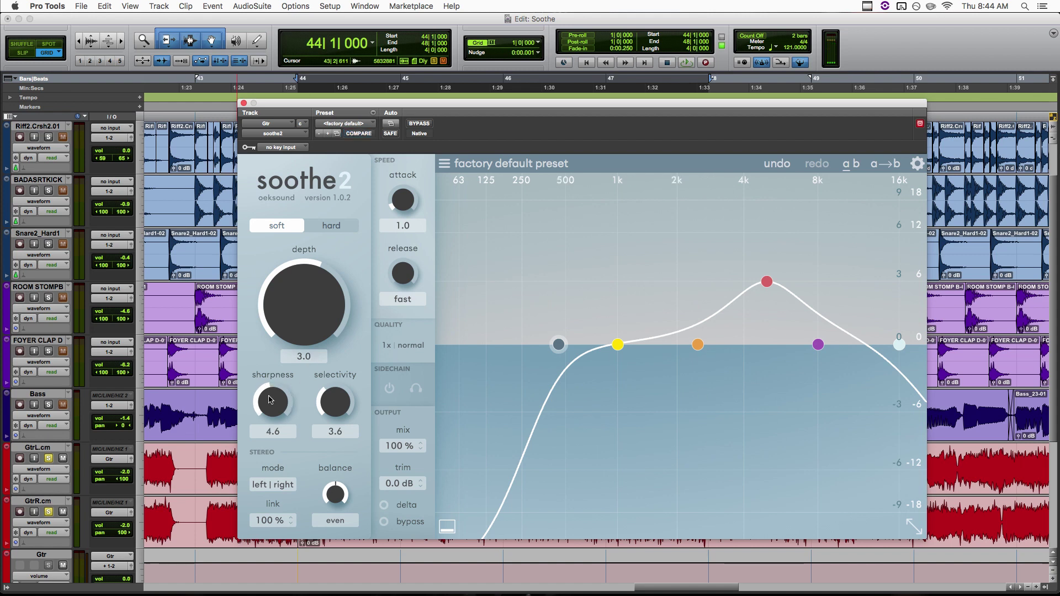
key("space")
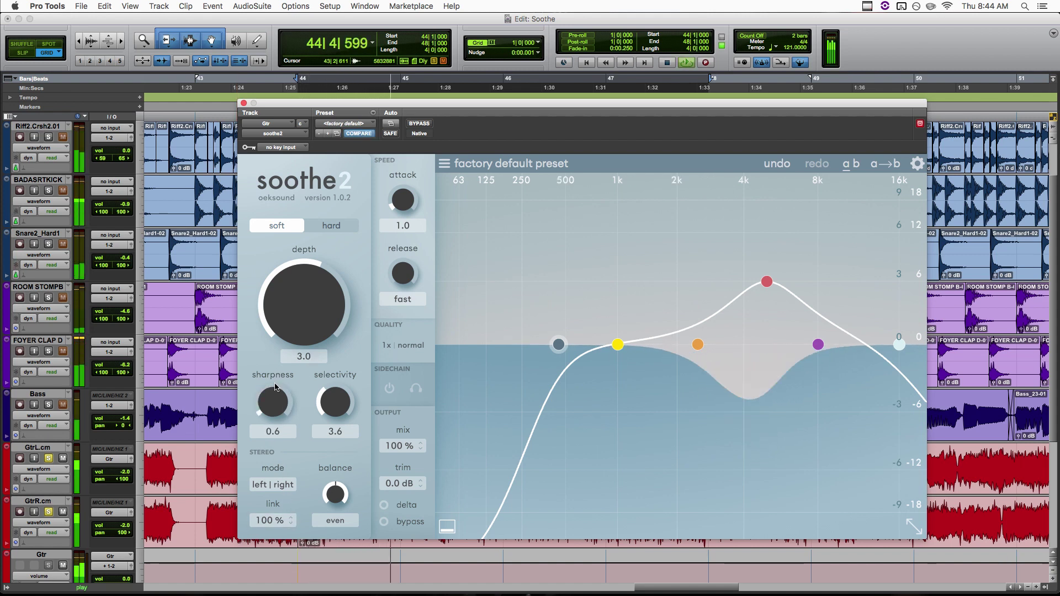
left_click_drag(278, 386, 269, 237)
left_click(279, 398, "alt")
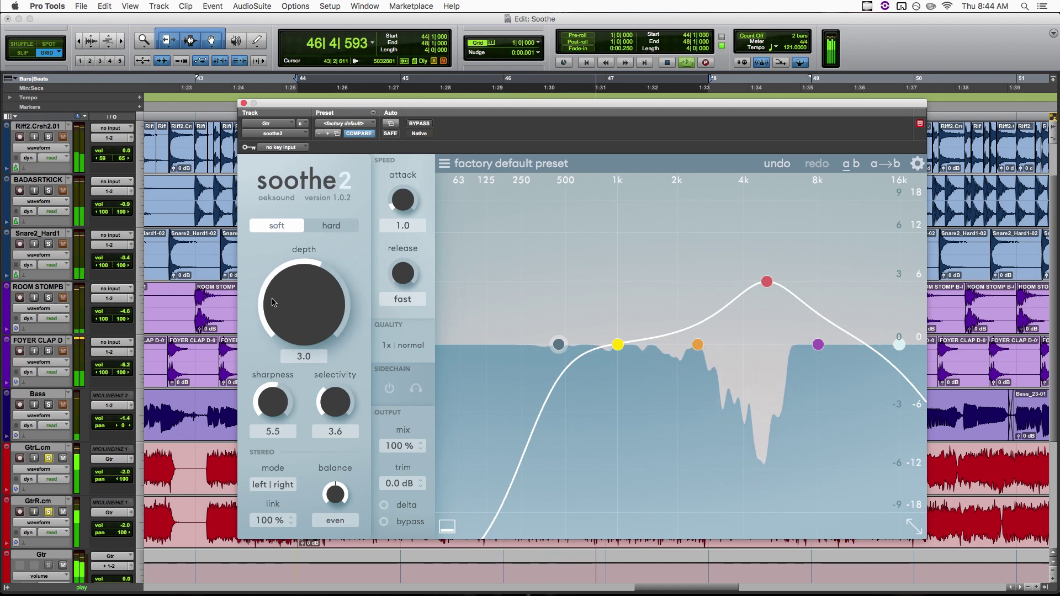
left_click_drag(275, 411, 275, 403)
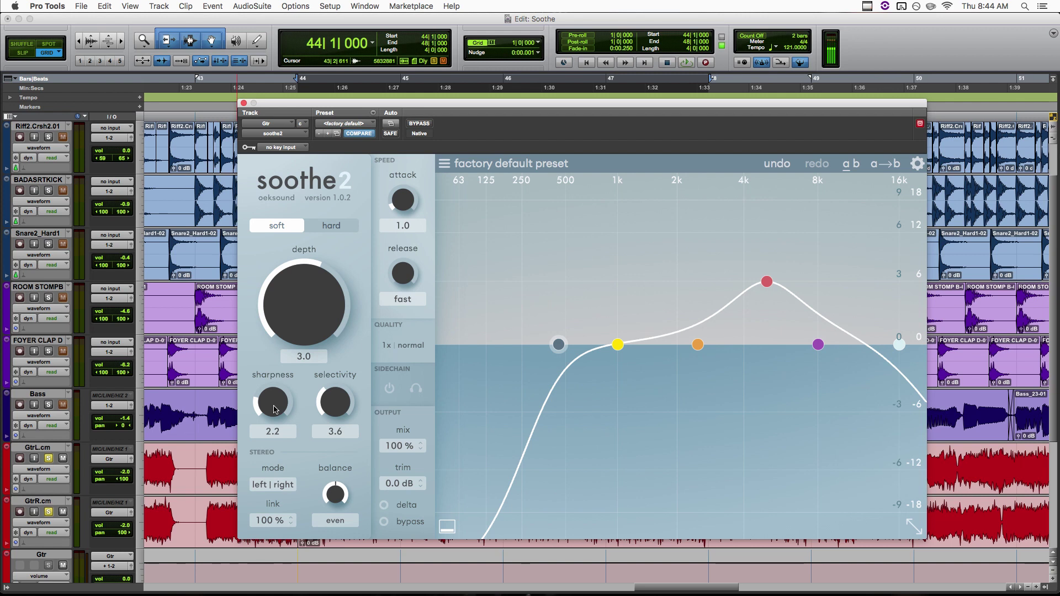
left_click_drag(275, 409, 275, 386)
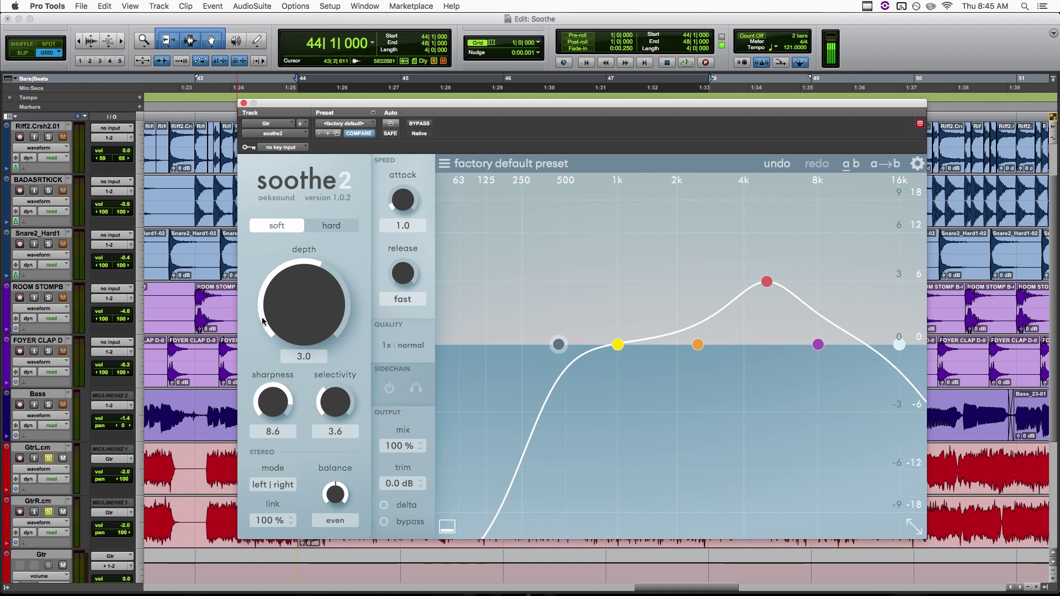
Set sharpness to 6.8, then sweep selectivity between 10.0 and 0.0 while listening.
mouse_move(280, 388)
left_mouse_down()
mouse_move(280, 409)
mouse_move(280, 379)
left_mouse_up()
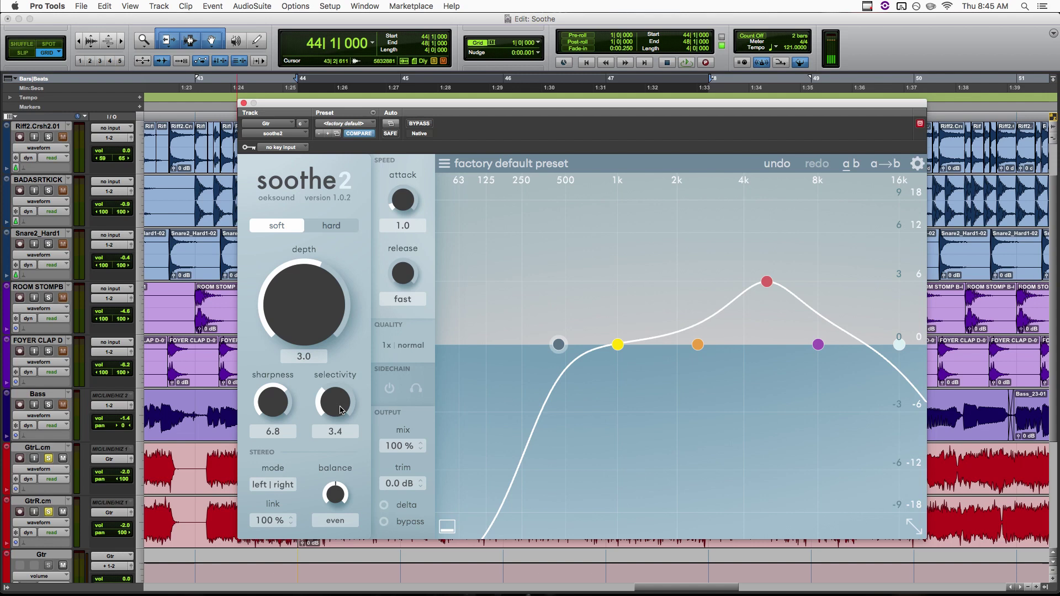
left_click_drag(335, 401, 342, 451)
left_click_drag(333, 347, 343, 247)
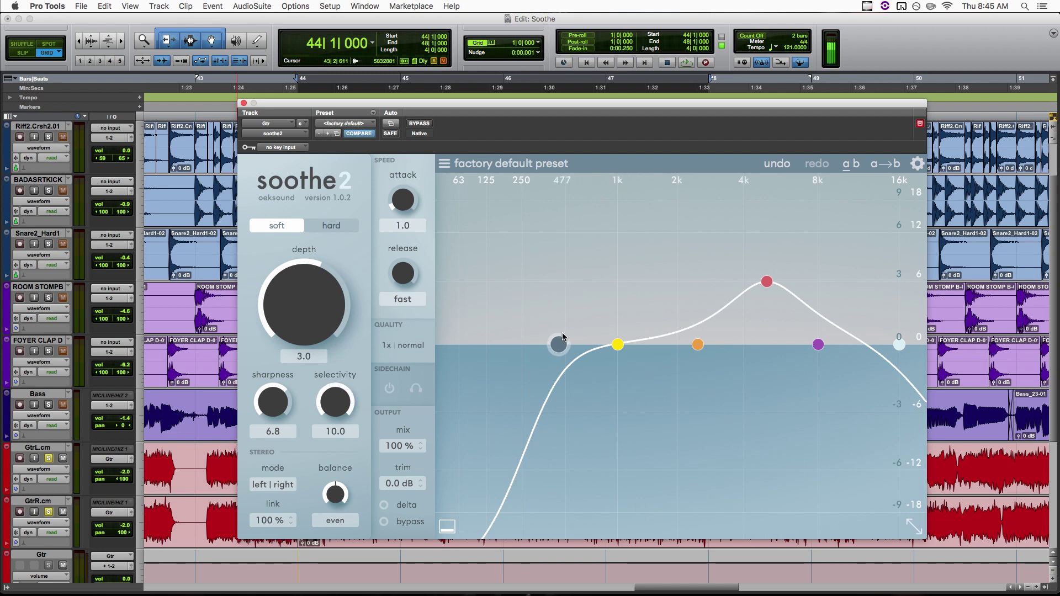
double_click(332, 405)
key("space")
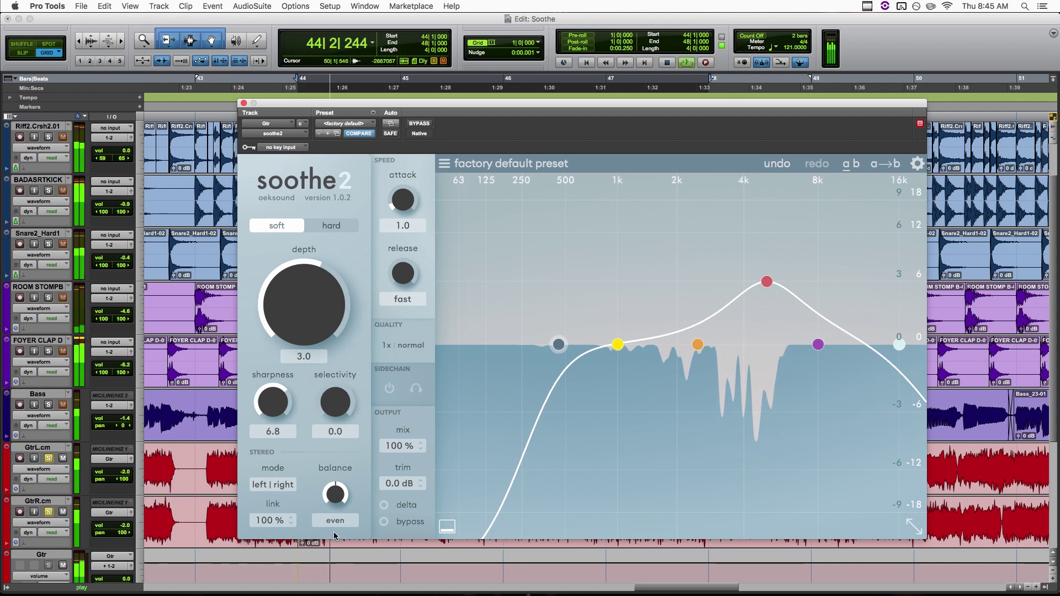
mouse_move(333, 405)
left_mouse_down()
mouse_move(337, 545)
mouse_move(333, 247)
mouse_move(327, 404)
left_mouse_up()
key("space")
Reset selectivity to 3.6 and try mid | side before returning to left | right.
double_click(327, 404)
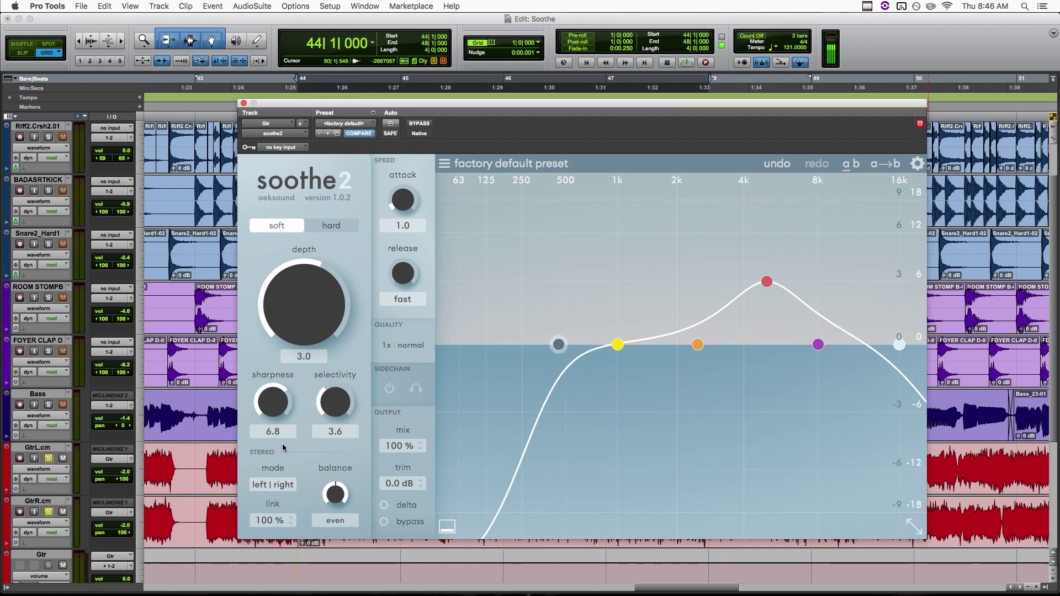
left_click(280, 485)
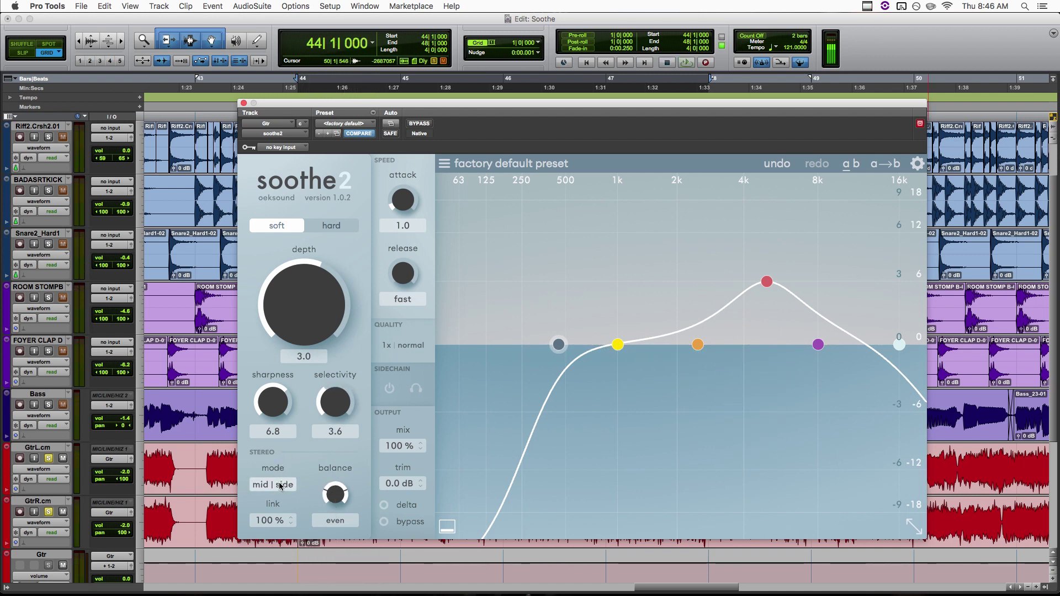
left_click(282, 486)
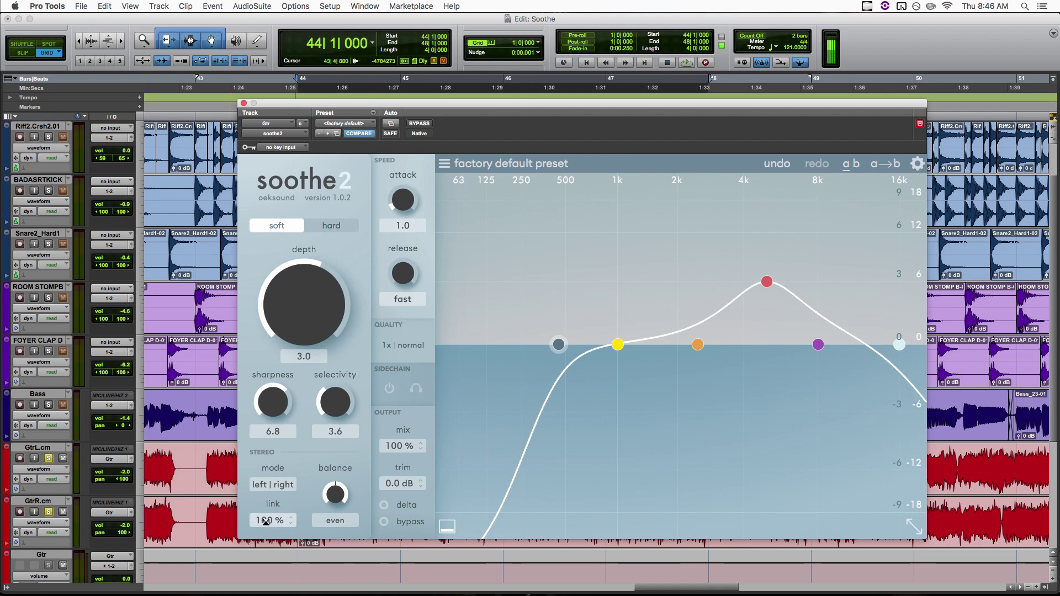
Drop stereo link to 0% and reset the skewed channel balance to even.
left_click_drag(272, 520, 265, 506)
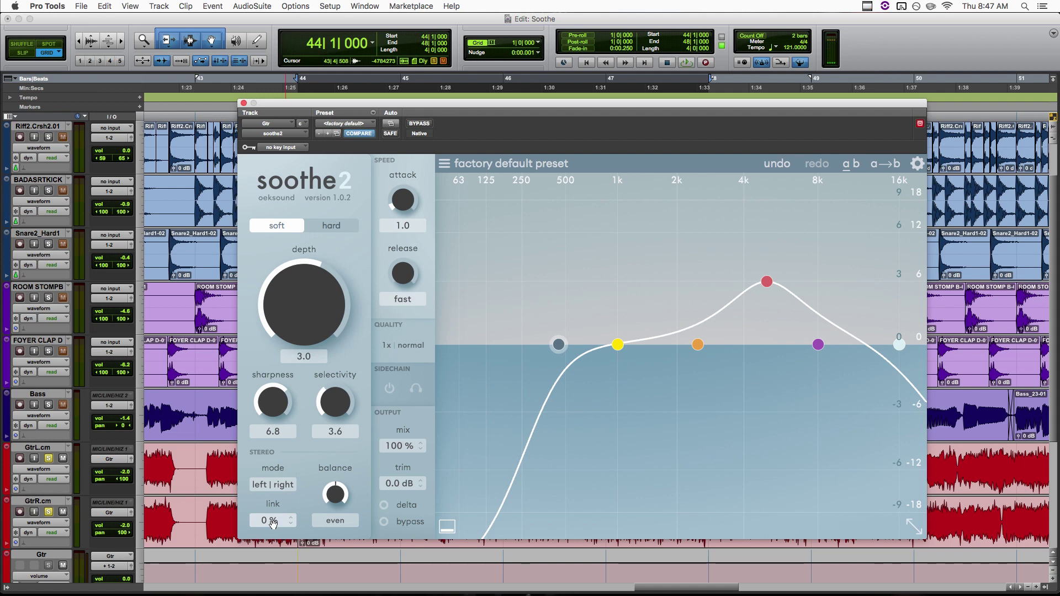
left_click_drag(336, 501, 379, 472)
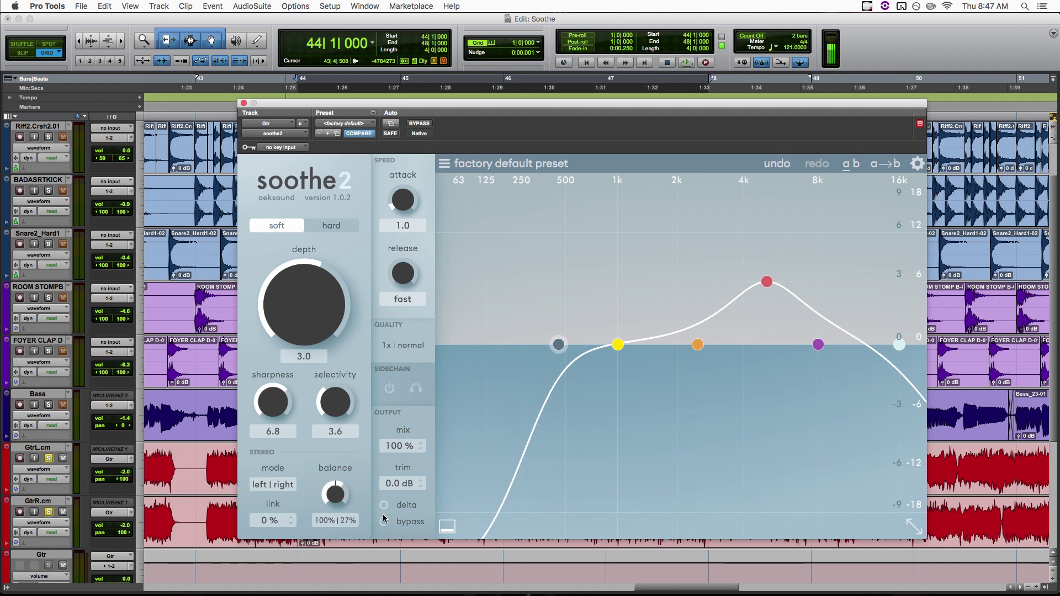
double_click(343, 496)
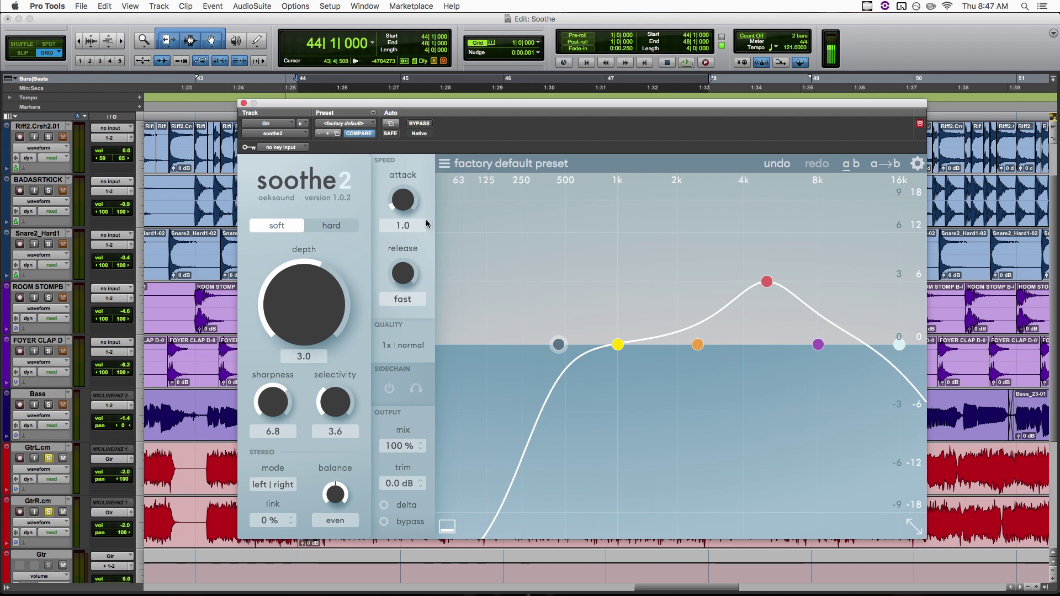
Audition attack changes and a fast release on the guitars, then bring up the Quality options.
key("space")
left_click_drag(395, 208, 409, 130)
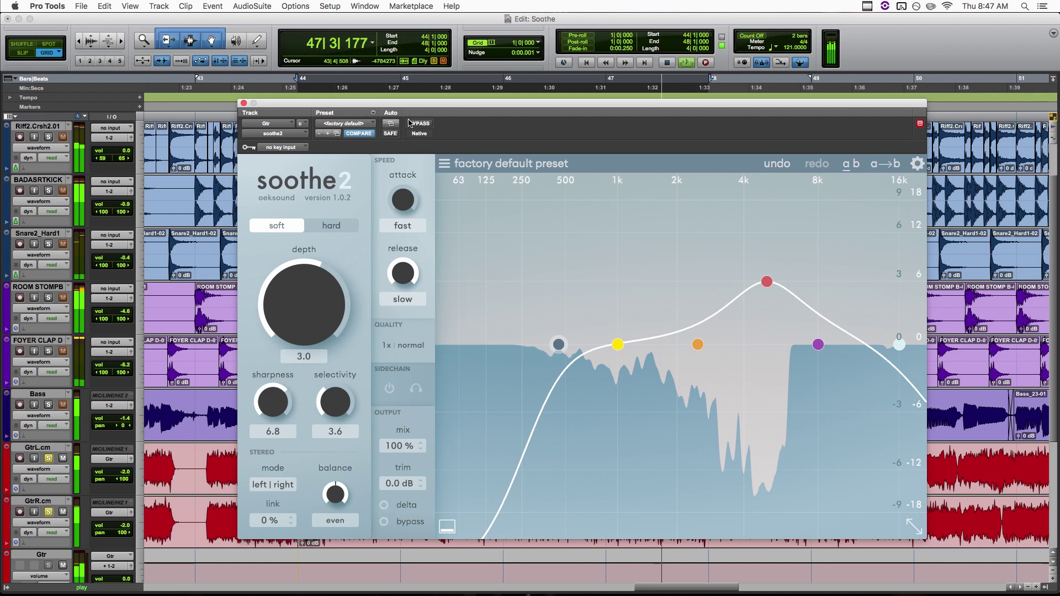
key("space")
left_click_drag(412, 241, 433, 419)
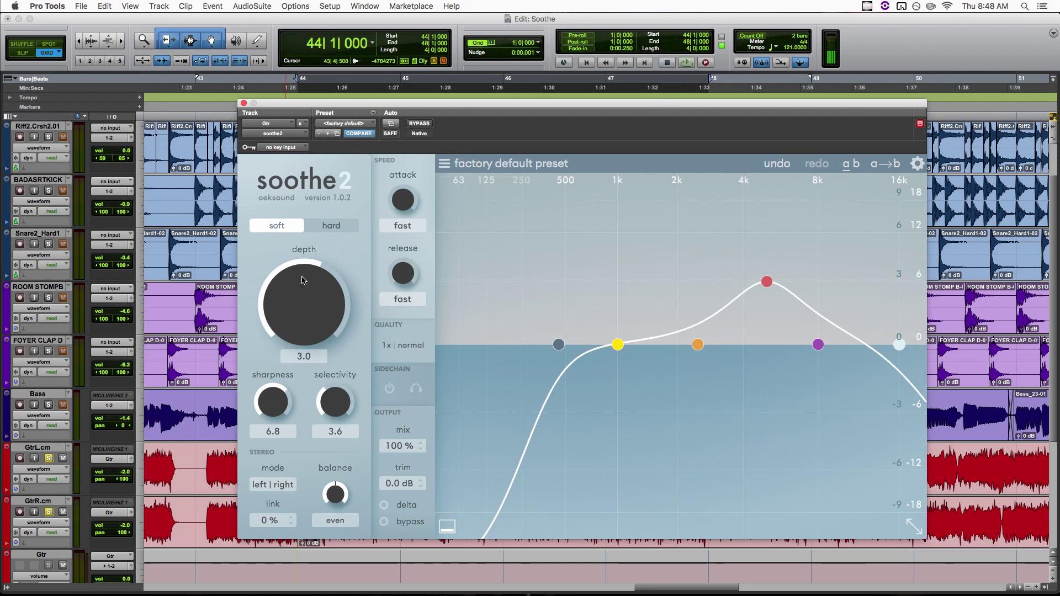
key("space")
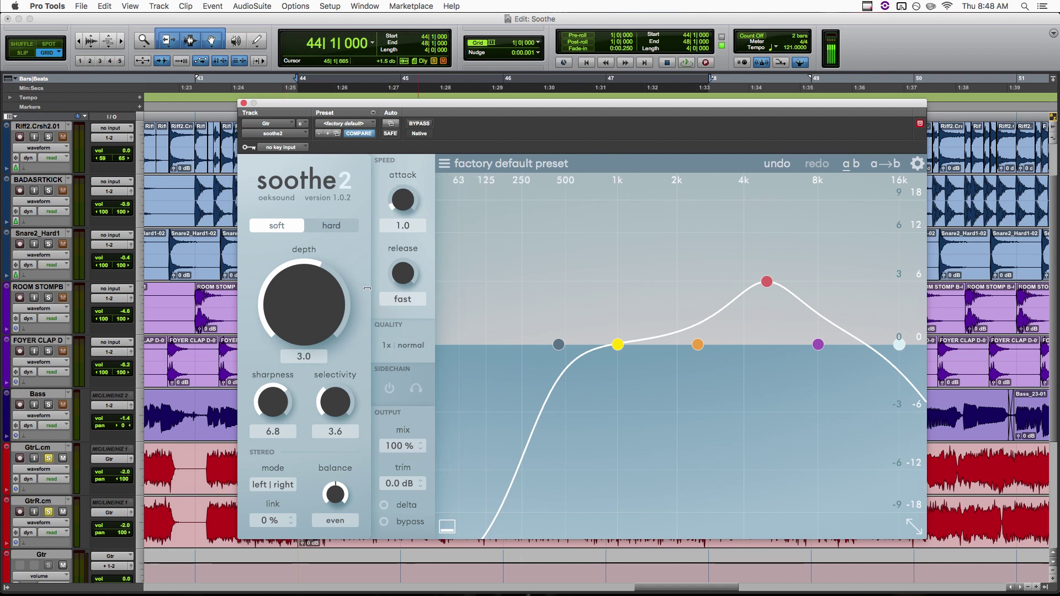
left_click(407, 347)
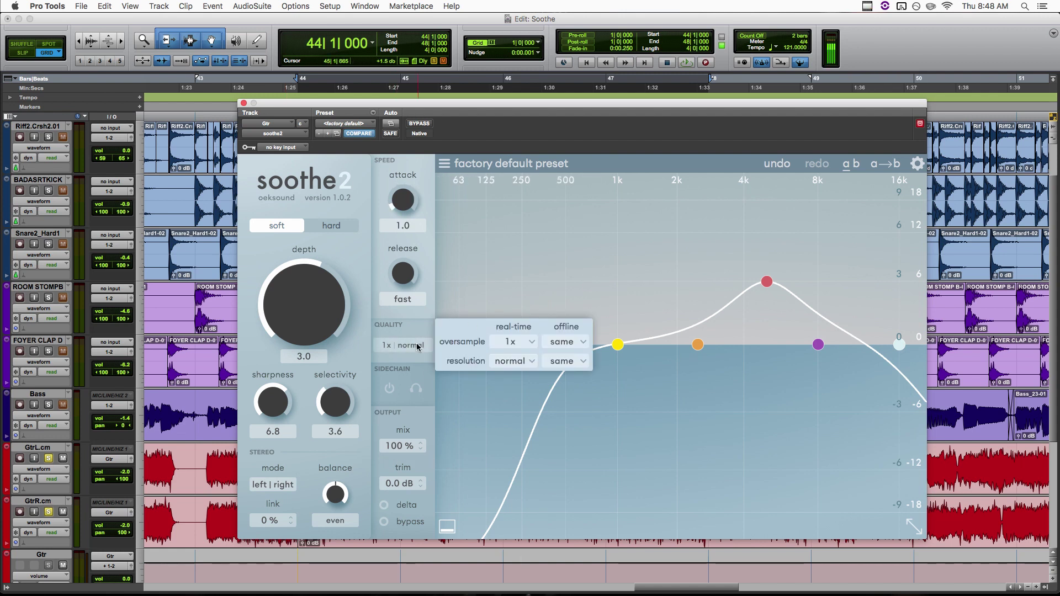
Close the Quality 1x | normal options popup.
left_click(406, 346)
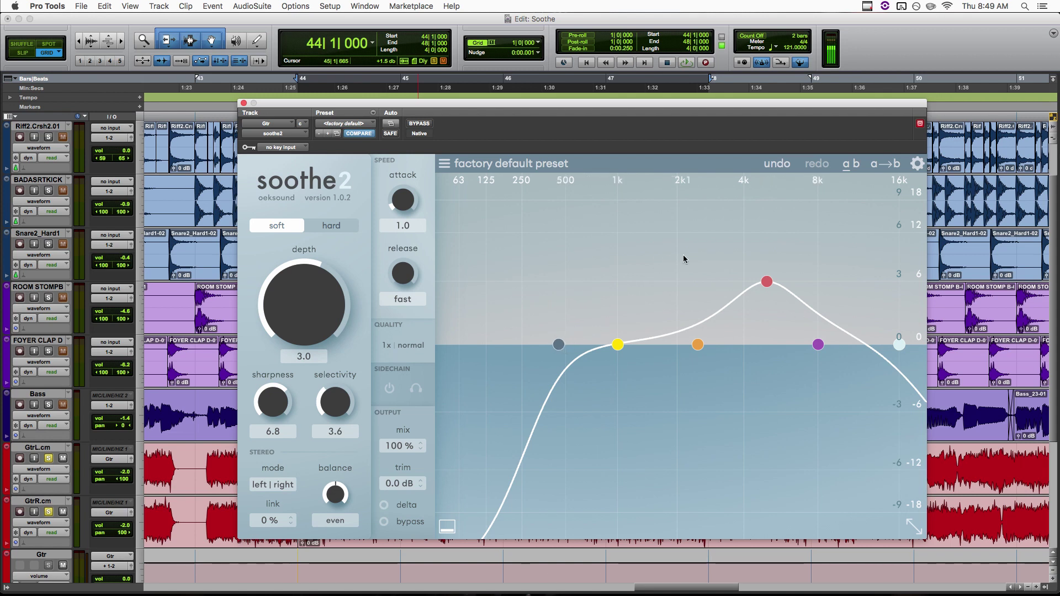
Switch off band 3 and narrow the range: low cut near 1.1 kHz, high cut near 4.8 kHz.
left_click(766, 281)
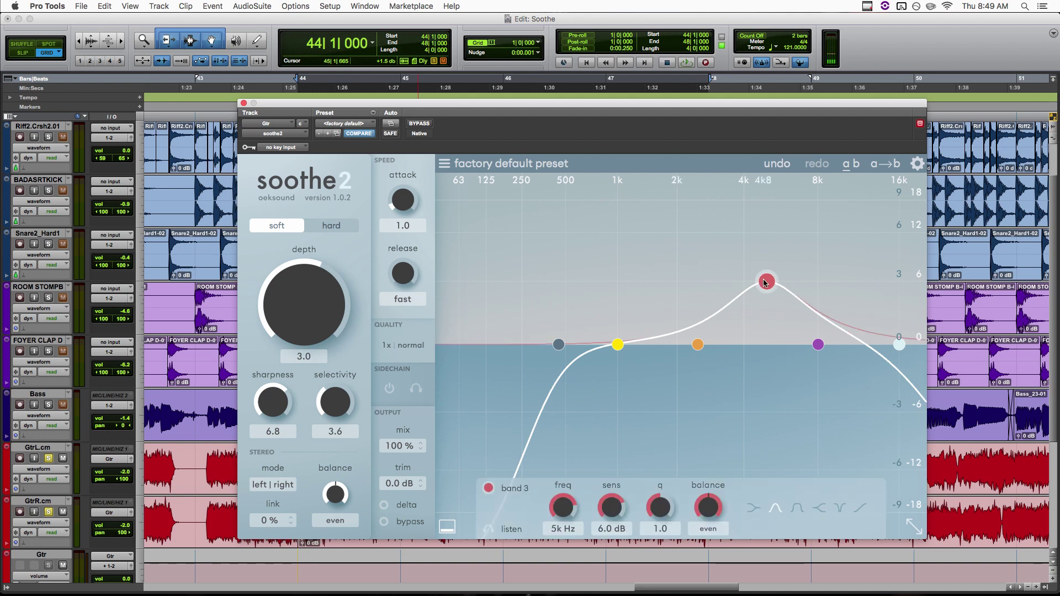
left_click(489, 488)
left_click(559, 346)
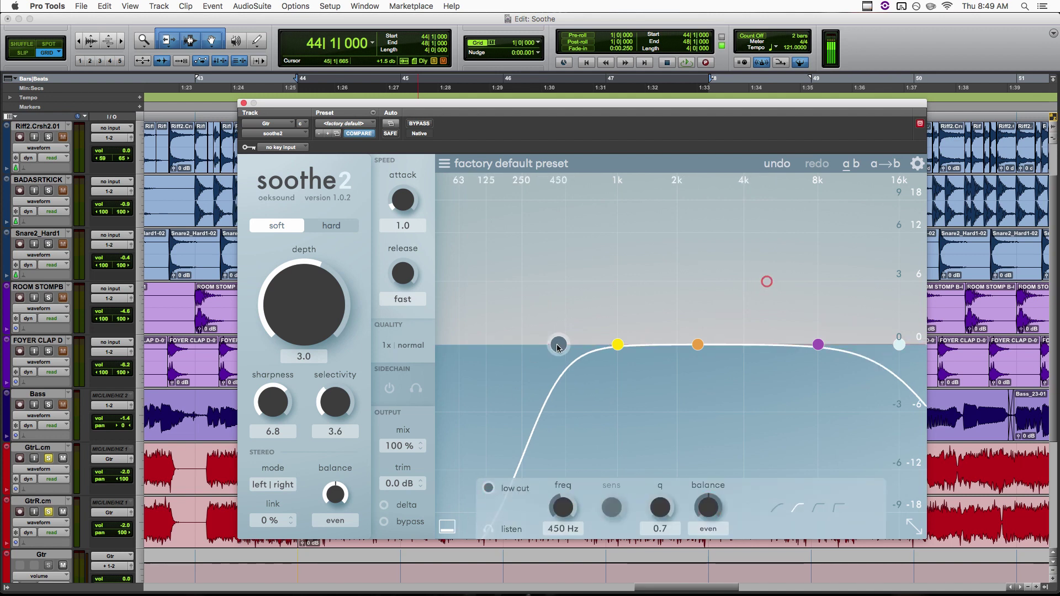
left_click_drag(559, 345, 627, 345)
left_click_drag(899, 345, 763, 344)
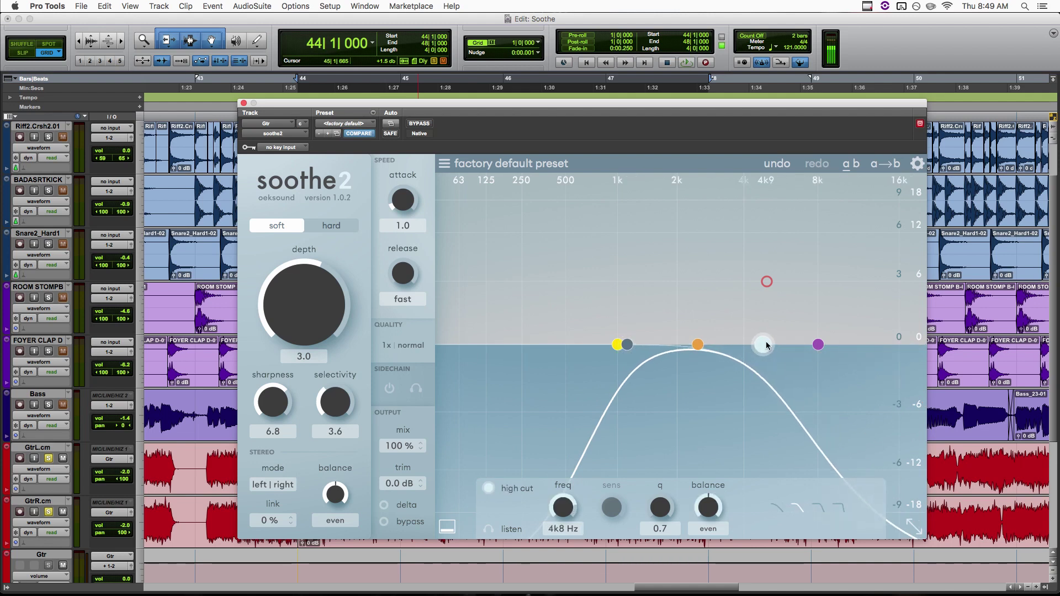
left_click_drag(627, 345, 618, 293)
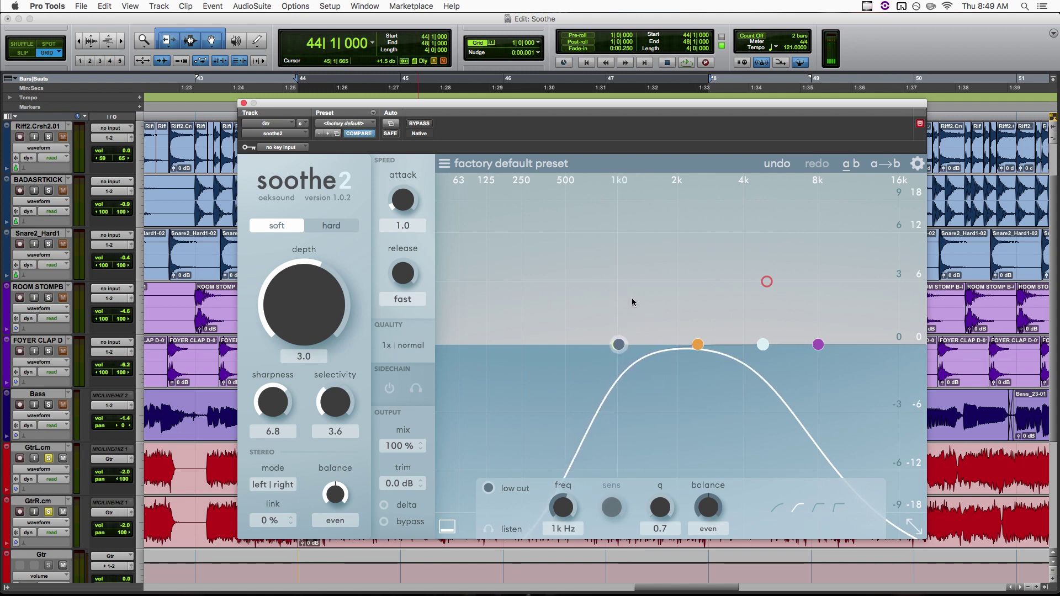
Give both the low and high cuts a 48 dB/oct slope, and lower the high cut to 2.6 kHz.
left_click(838, 508)
left_click(762, 344)
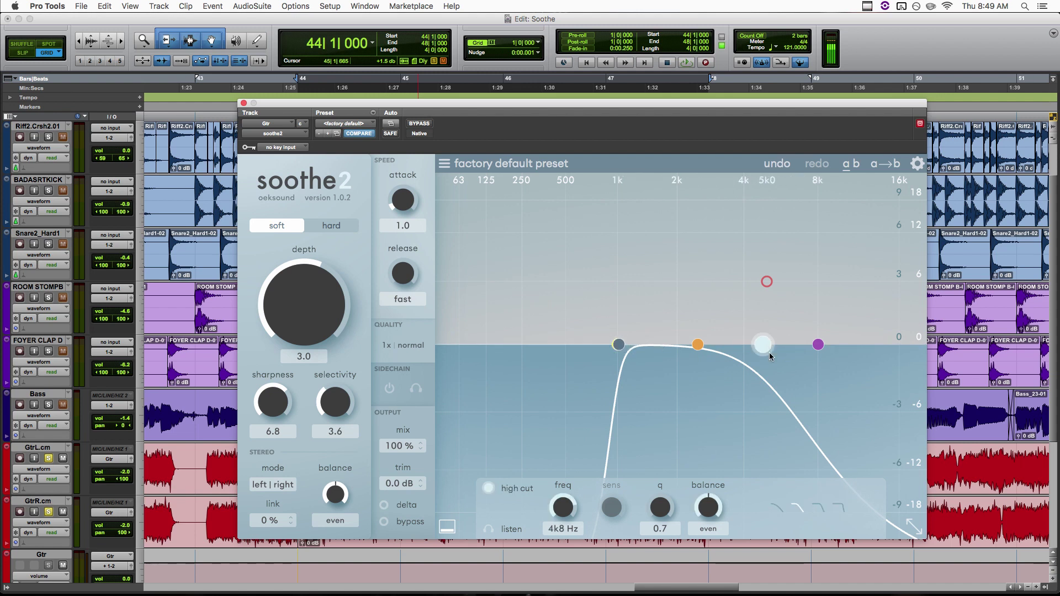
left_click(839, 508)
left_click_drag(762, 342, 703, 333)
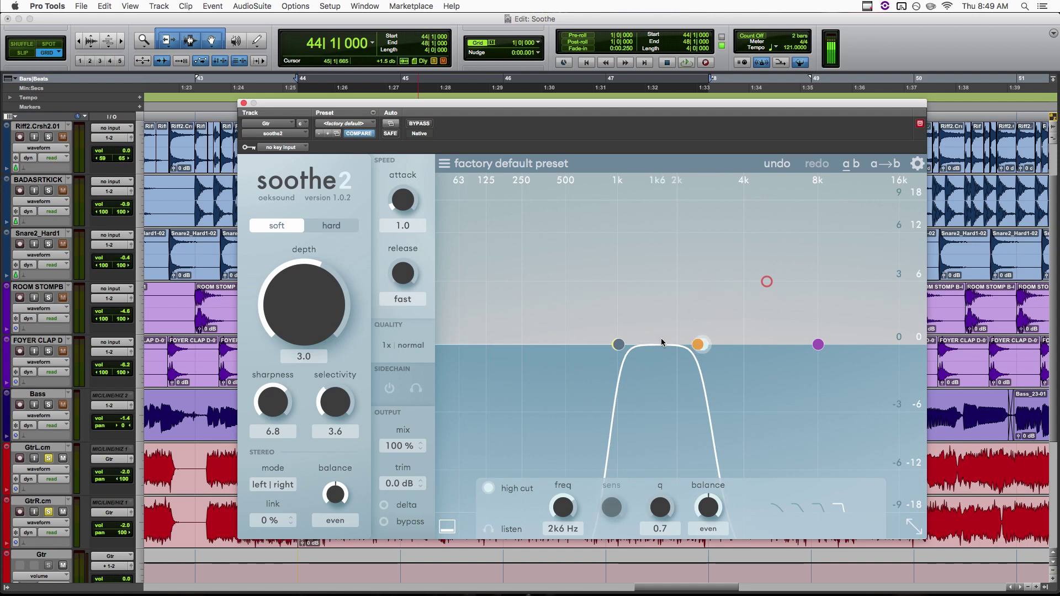
Sweep the cuts during playback toward 20 Hz and 20k Hz, then raise band 1 near 1.2 kHz.
key("space")
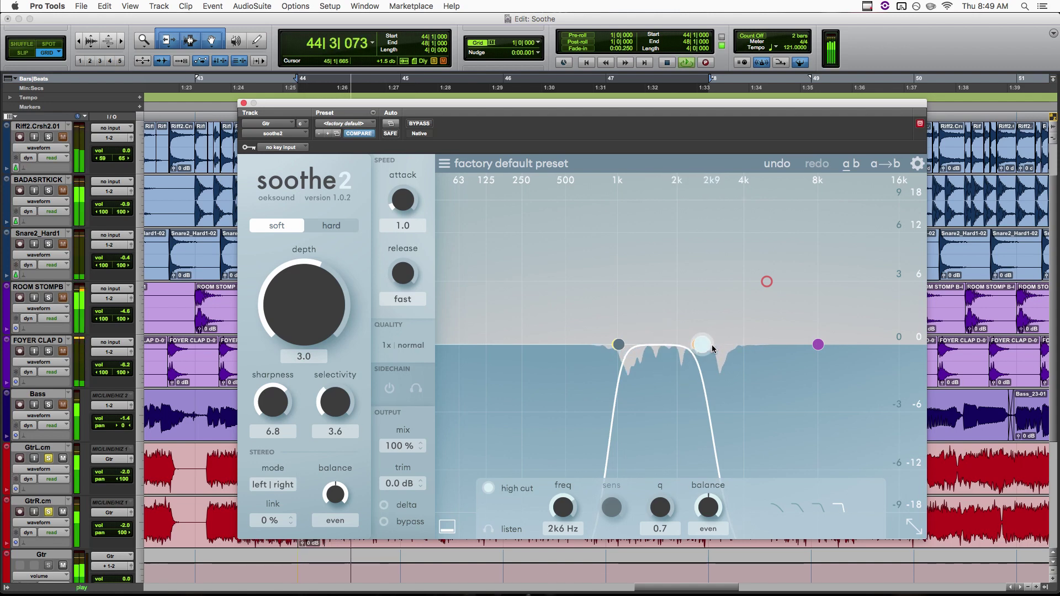
left_click_drag(712, 348, 682, 347)
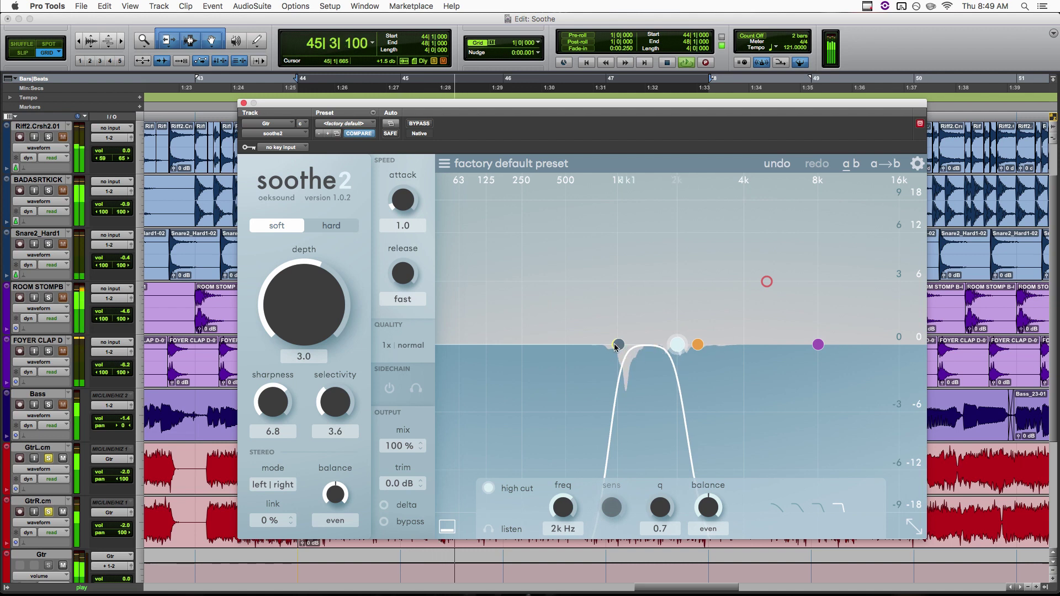
left_click_drag(618, 345, 357, 340)
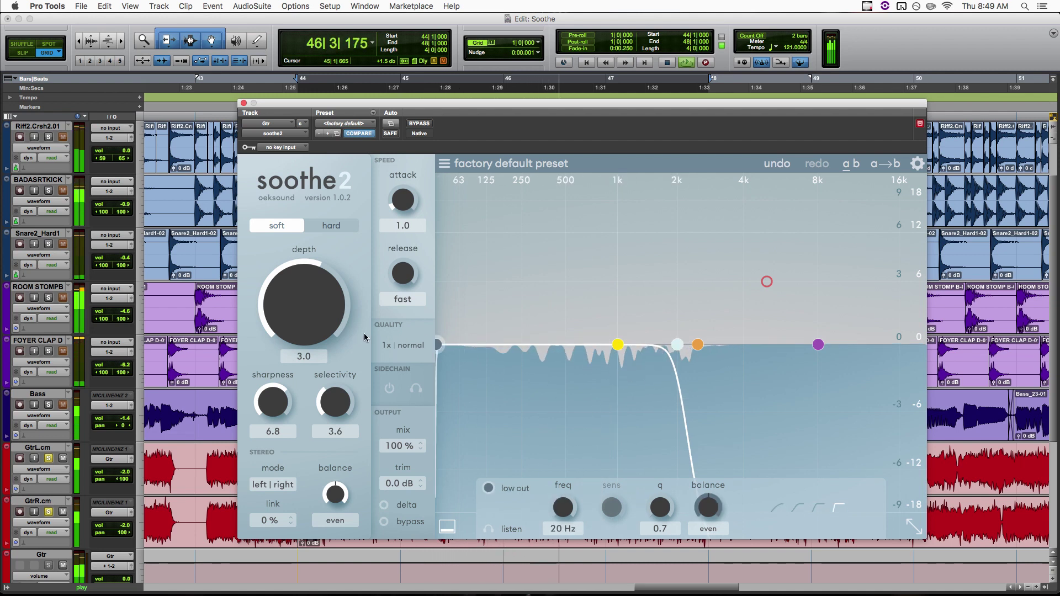
left_click_drag(677, 344, 968, 309)
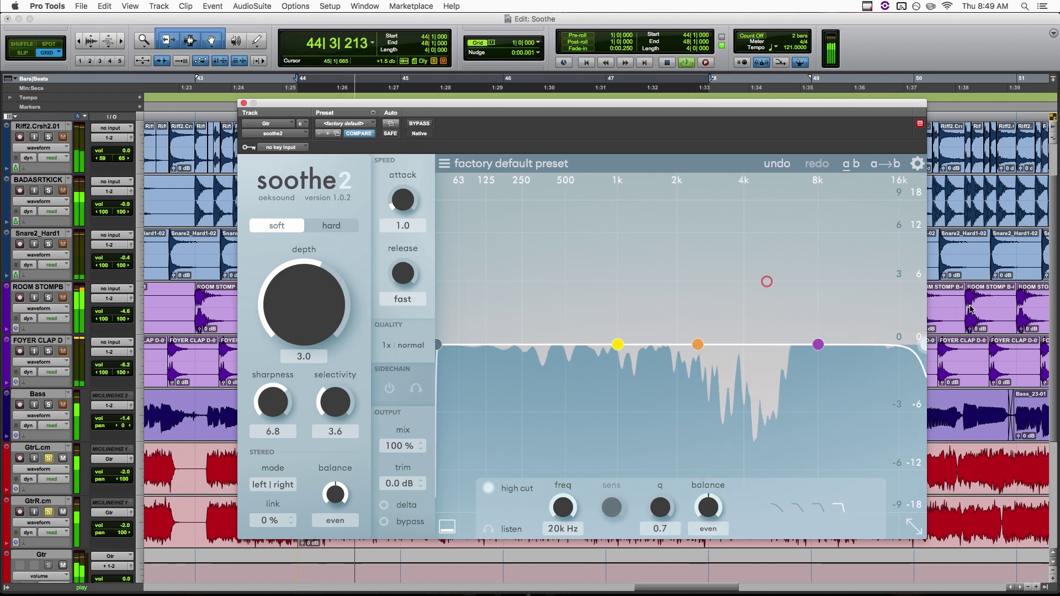
mouse_move(438, 344)
left_mouse_down()
mouse_move(717, 340)
mouse_move(437, 343)
left_mouse_up()
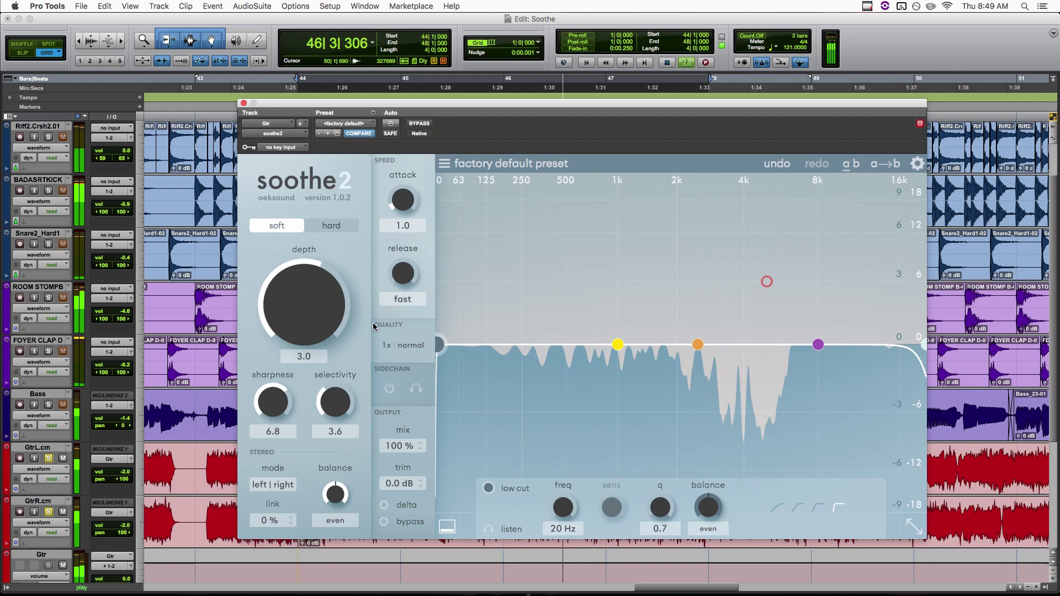
key("space")
left_click_drag(618, 353, 637, 291)
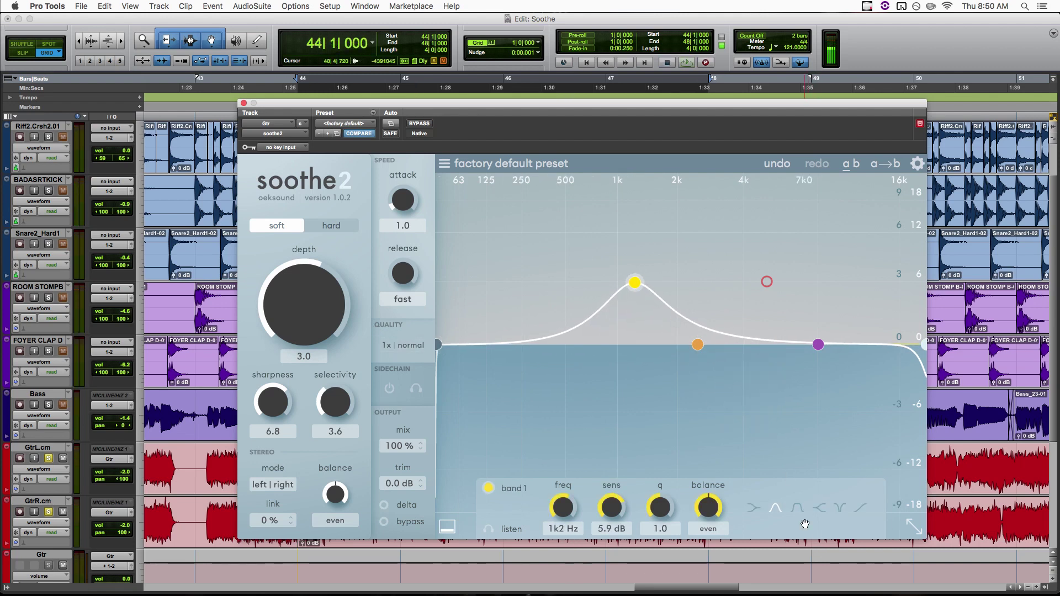
Try band 1's high shelf, band reject and tilt shapes, returning it to bell.
left_click(820, 508)
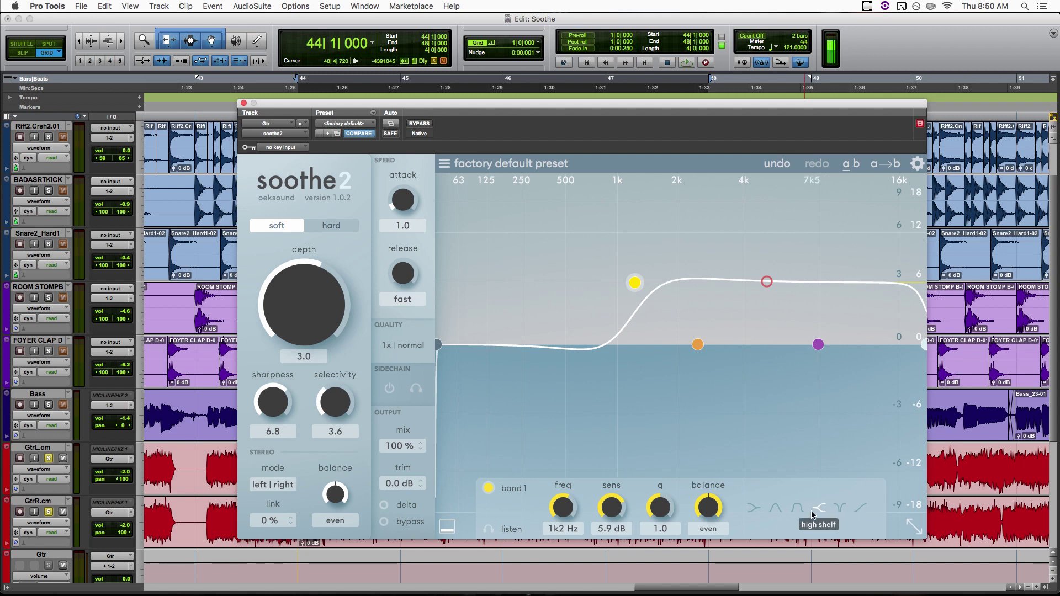
left_click(840, 507)
left_click(860, 507)
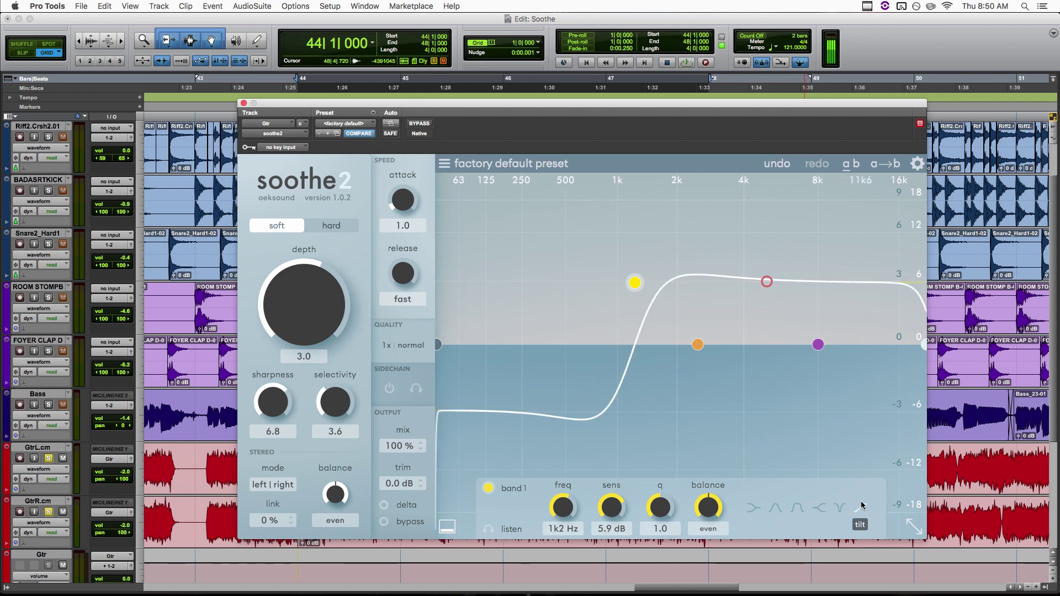
left_click(775, 508)
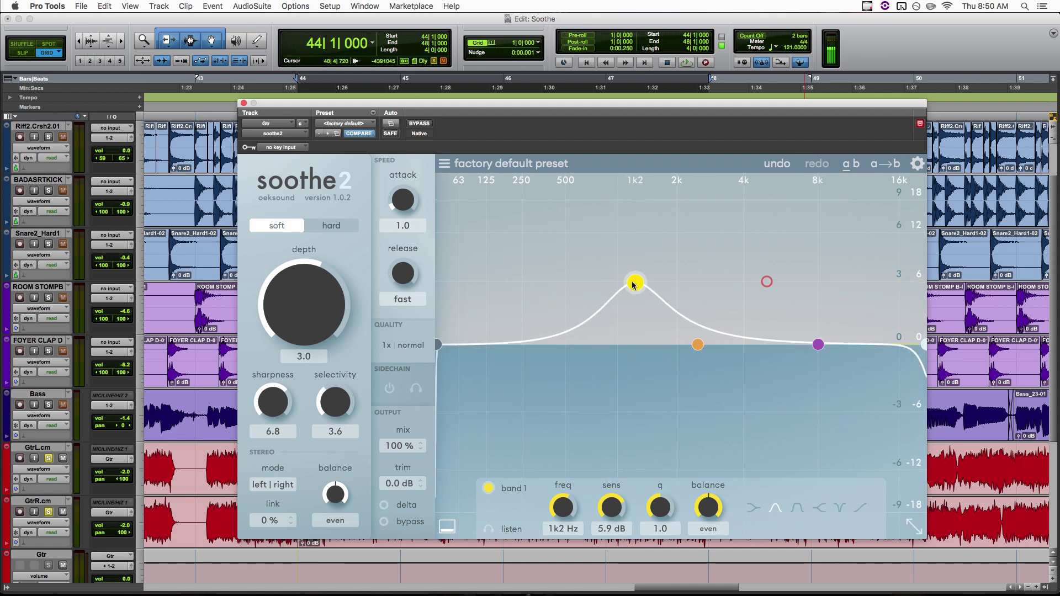
Place band 1 at 133 Hz, 12 dB and band 2 near 4.6 kHz, −12 dB, then audition.
left_click_drag(629, 283, 488, 231)
left_click_drag(698, 344, 757, 470)
key("space")
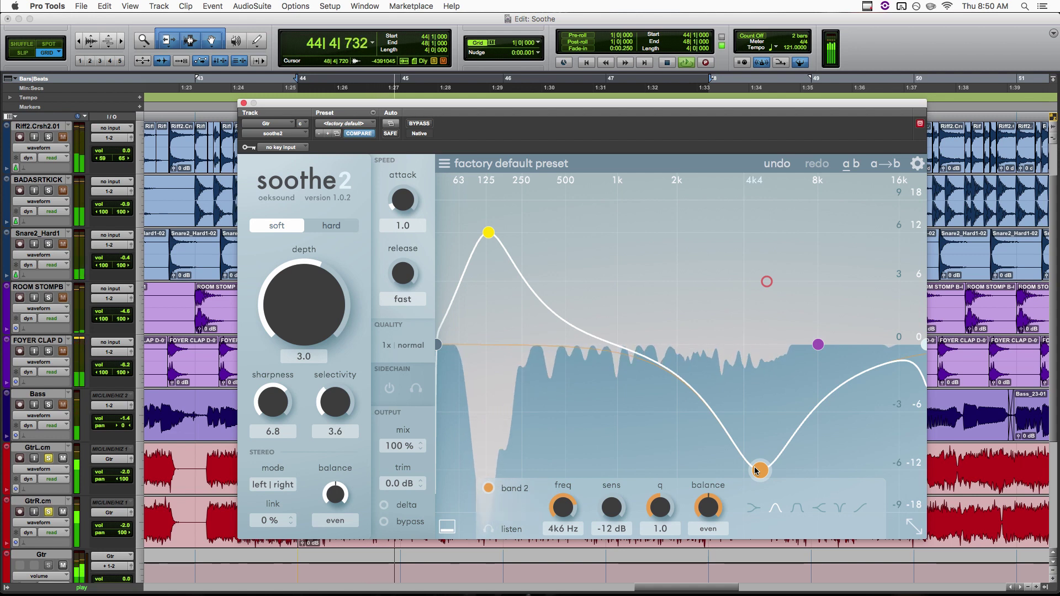
key("space")
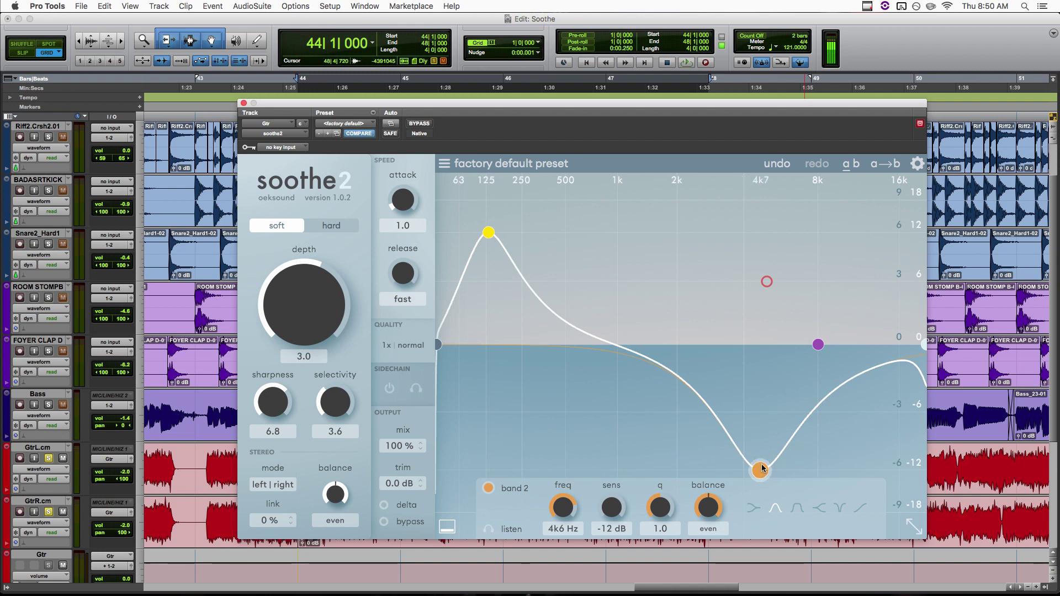
Switch off bands 1 and 2 and raise the low cut to about 1 kHz.
left_click(488, 232)
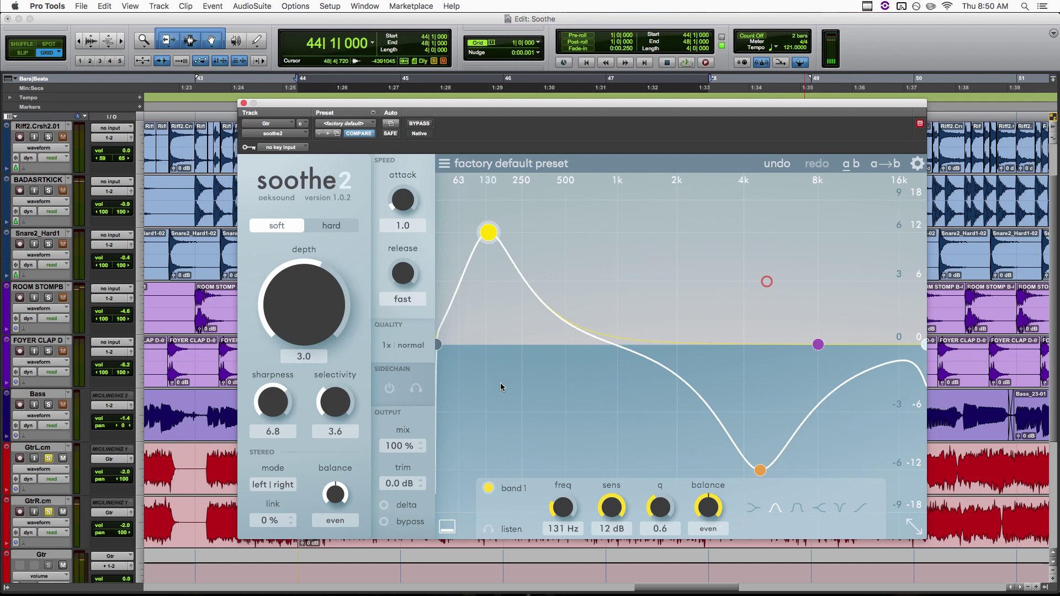
left_click(488, 487)
left_click(760, 470)
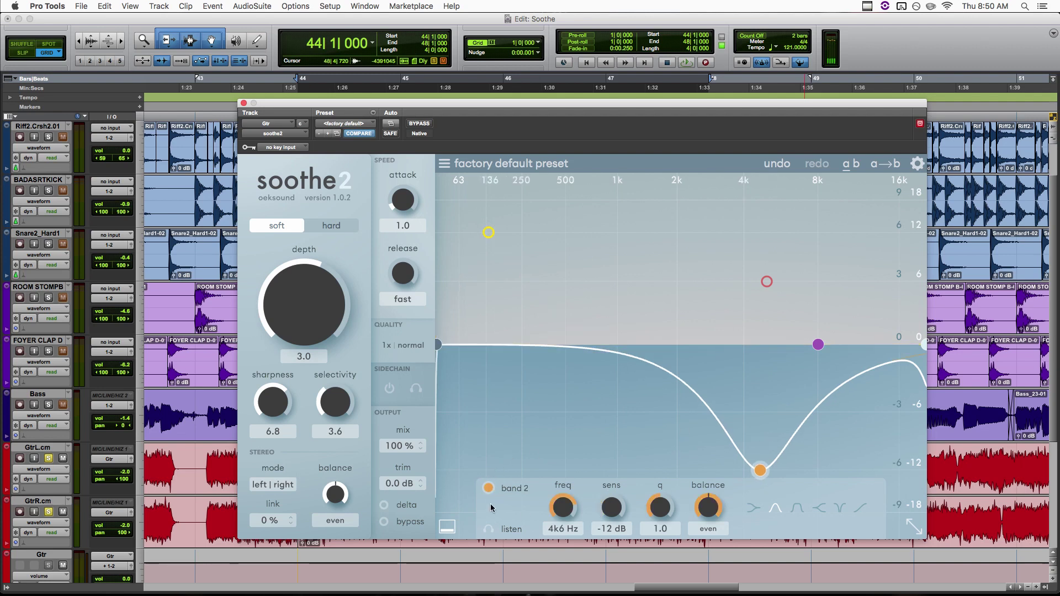
left_click(488, 487)
left_click(437, 345)
left_click_drag(442, 345, 626, 346)
Re-enable band 3 and position it at 4 kHz, 5.1 dB while listening.
left_click(766, 282)
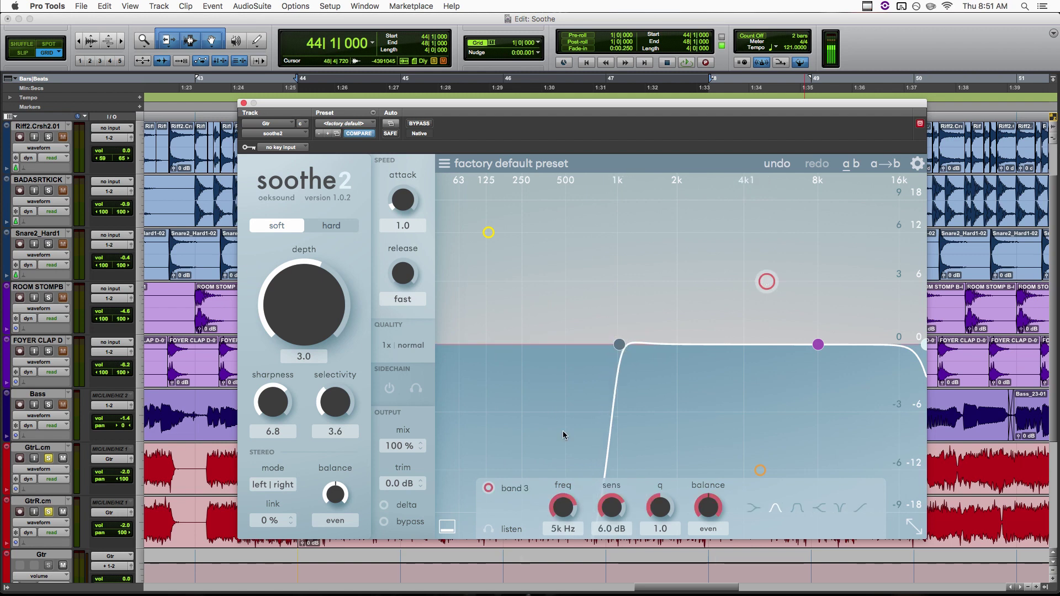
left_click(488, 488)
left_click_drag(766, 282, 752, 286)
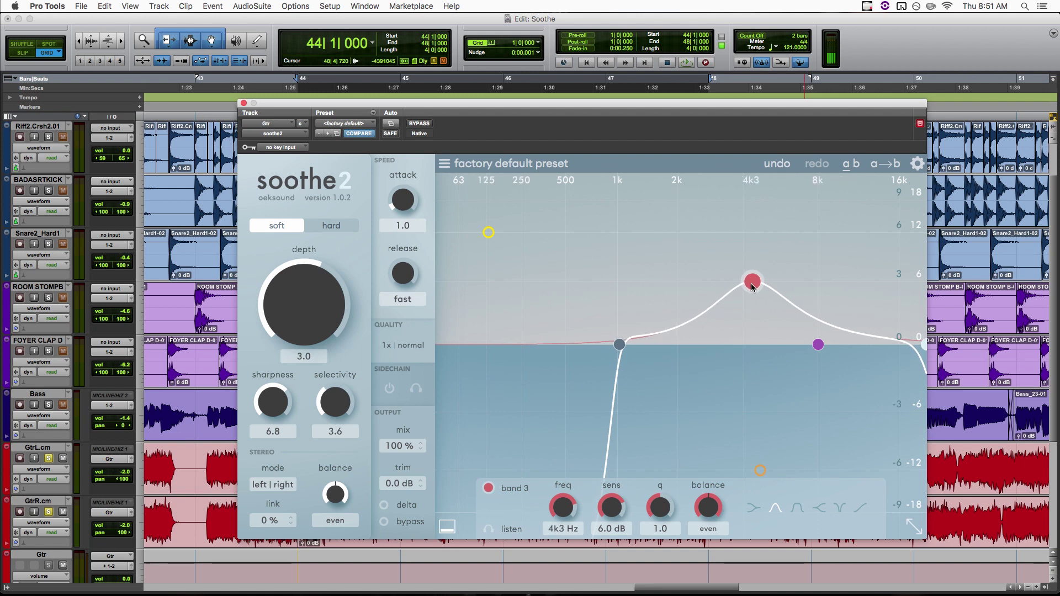
key("space")
mouse_move(751, 286)
left_mouse_down()
mouse_move(739, 174)
mouse_move(726, 251)
mouse_move(649, 217)
mouse_move(749, 215)
mouse_move(691, 227)
mouse_move(737, 227)
mouse_move(747, 290)
left_mouse_up()
key("space")
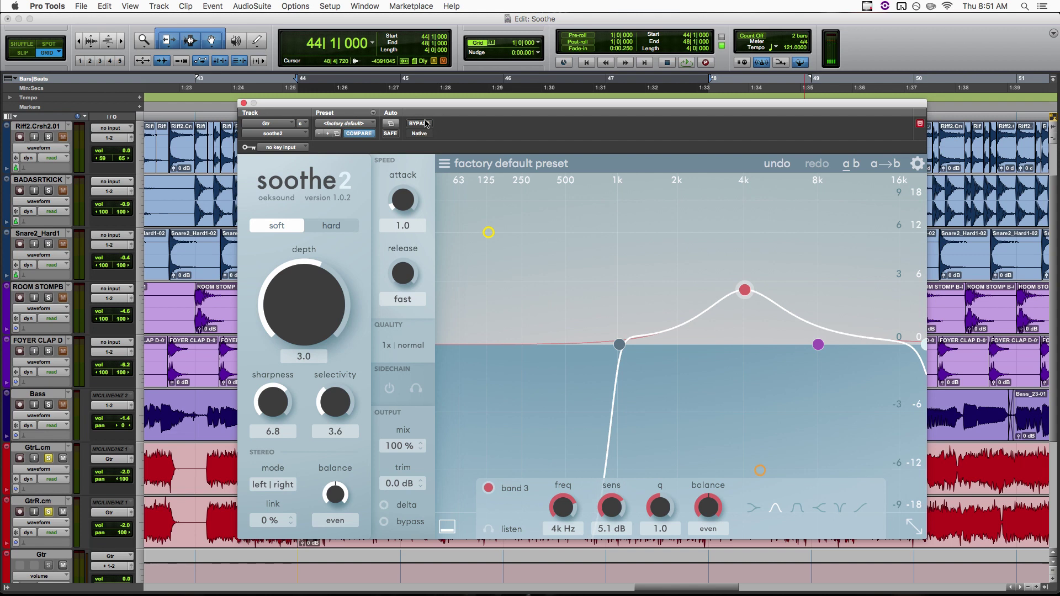
A/B soothe2 against the unprocessed guitar during playback, leaving it active.
key("space")
left_click(421, 127)
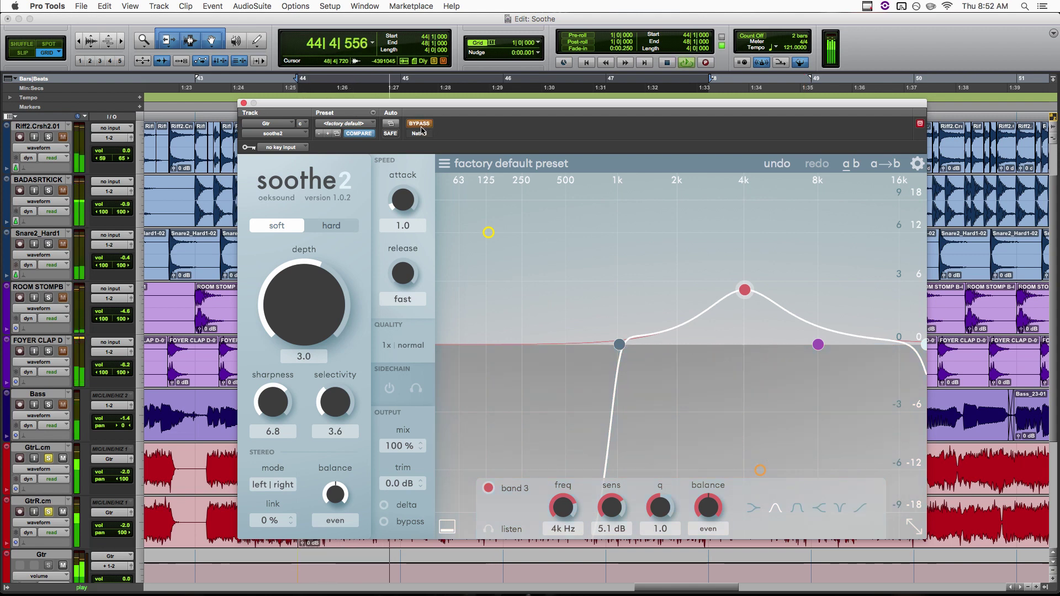
left_click(420, 127)
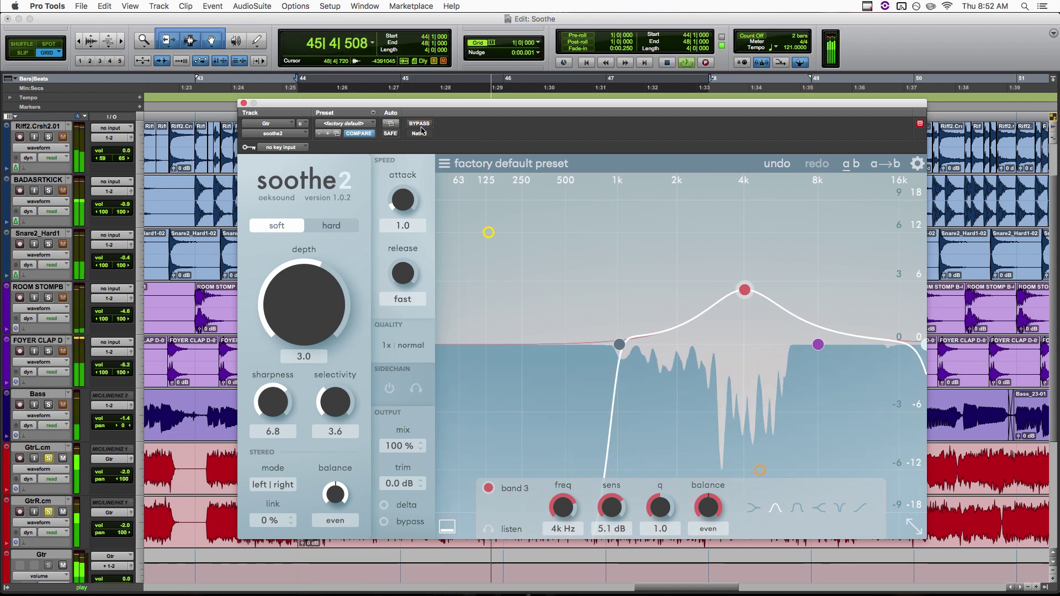
key("space")
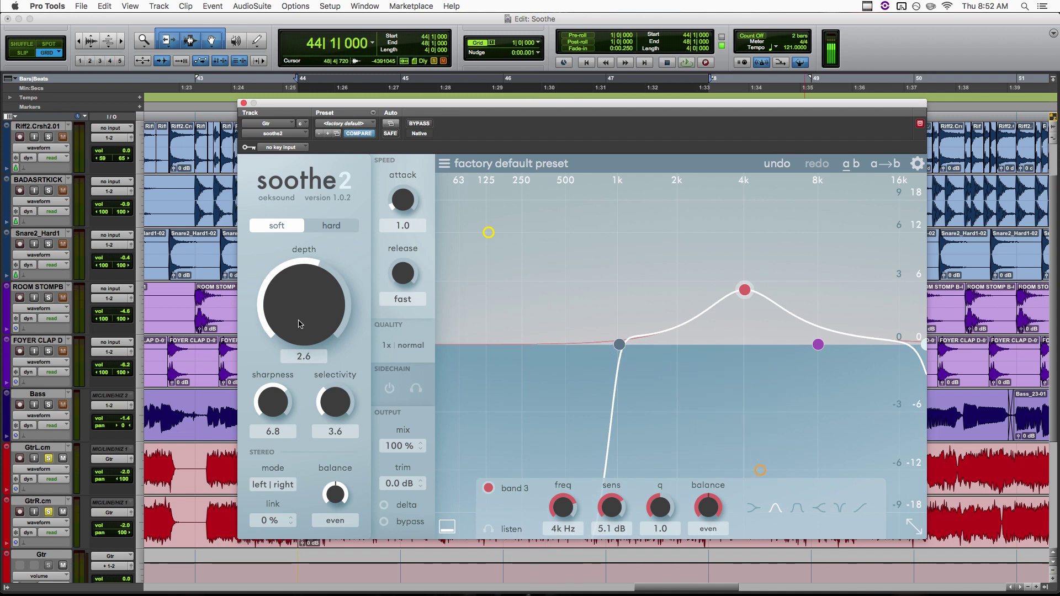
Raise sharpness to 7.4 and compare again with bypass, ending with processing on.
left_click_drag(282, 407, 281, 405)
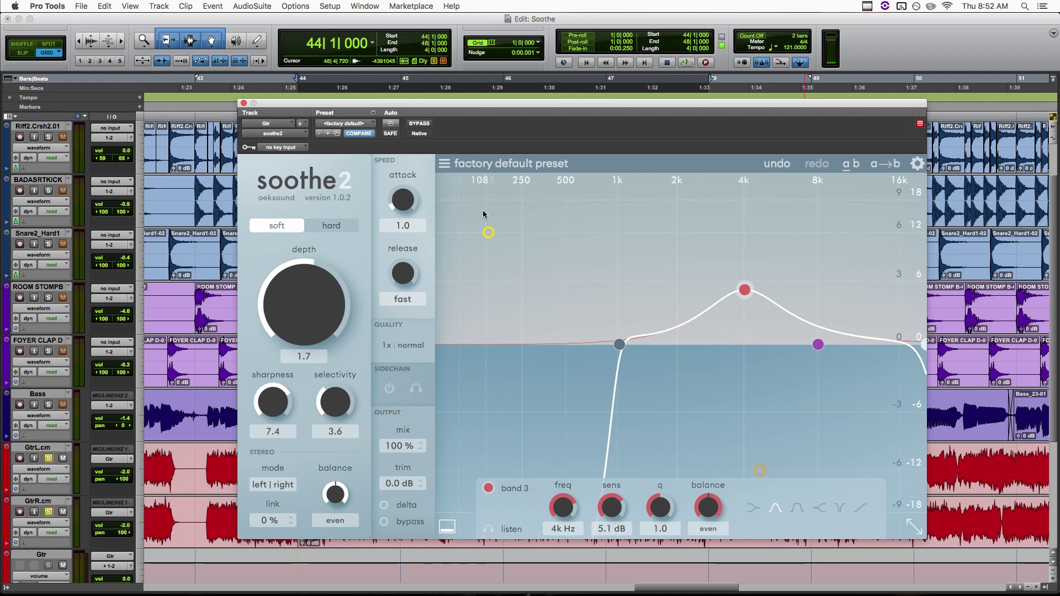
key("space")
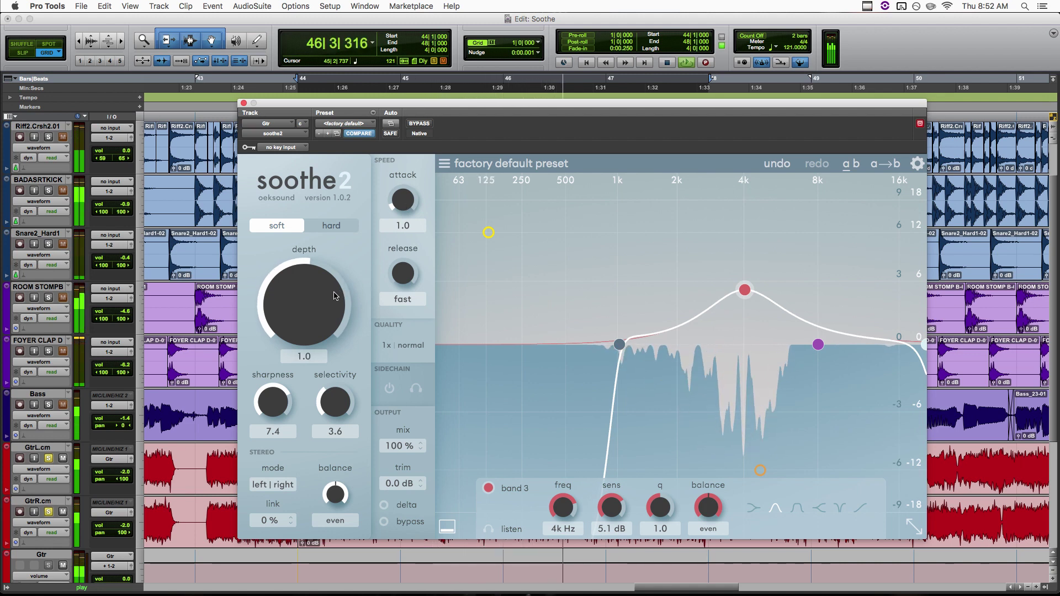
left_click(421, 123)
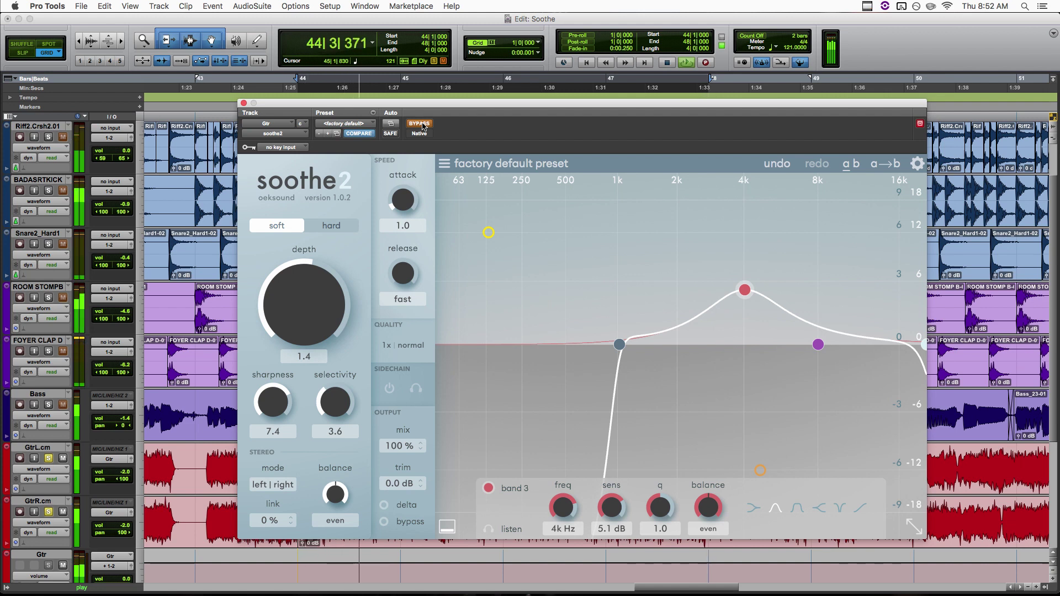
left_click(421, 124)
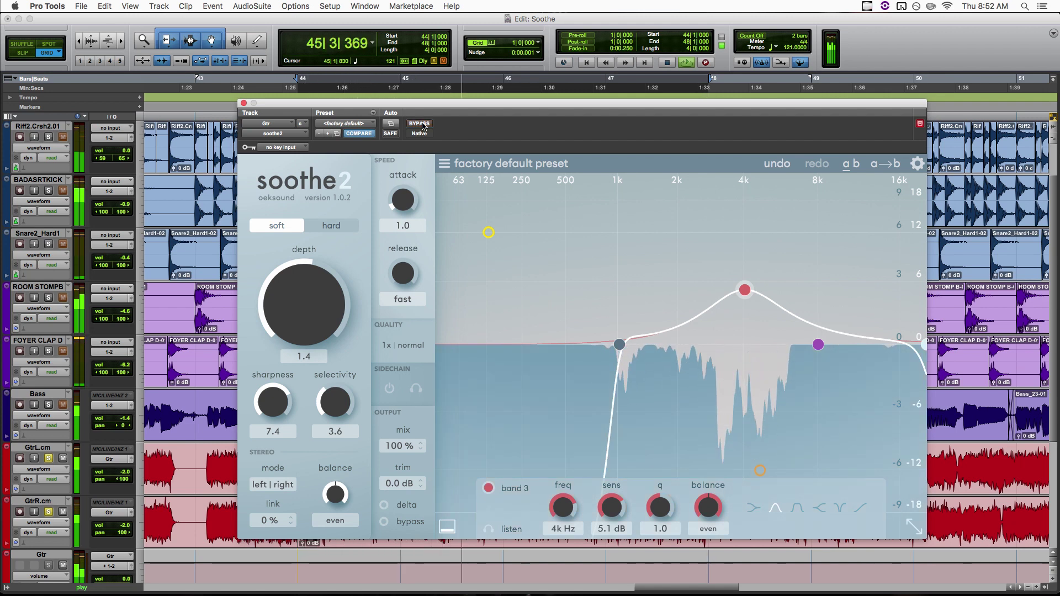
key("space")
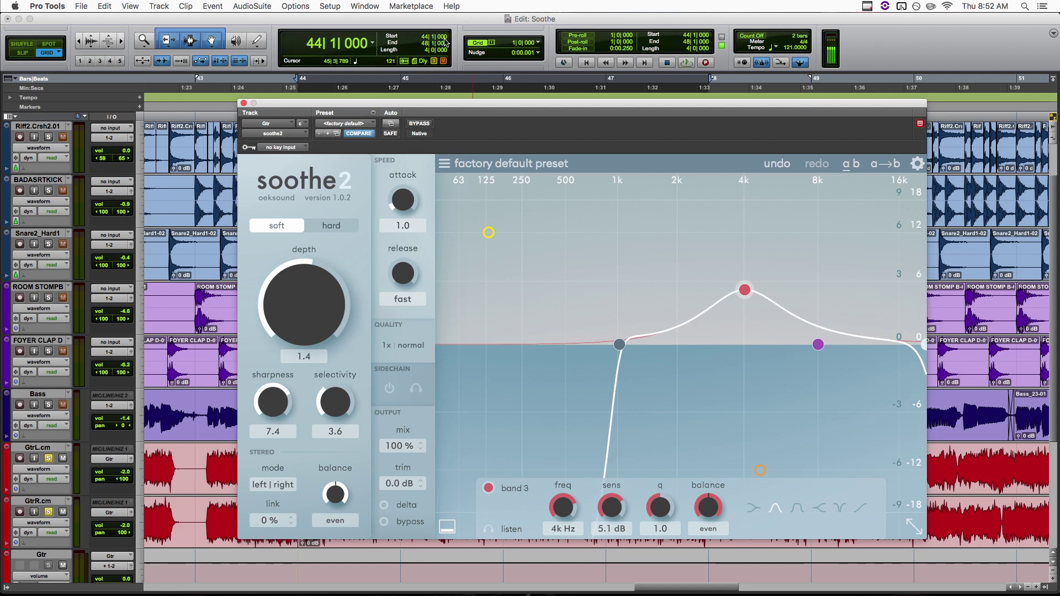
Bypass soothe2 and cut the guitar with one Pro-Q 3 bell at 3993.6 Hz, -4.21 dB.
left_click(419, 123)
left_click_drag(441, 110, 439, 136)
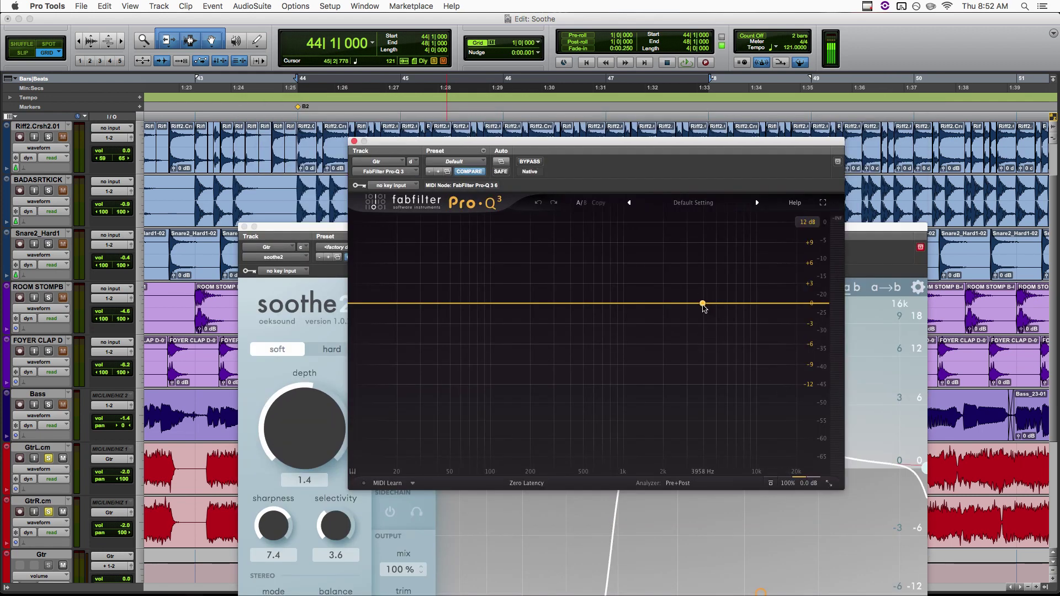
left_click_drag(703, 305, 703, 331)
key("space")
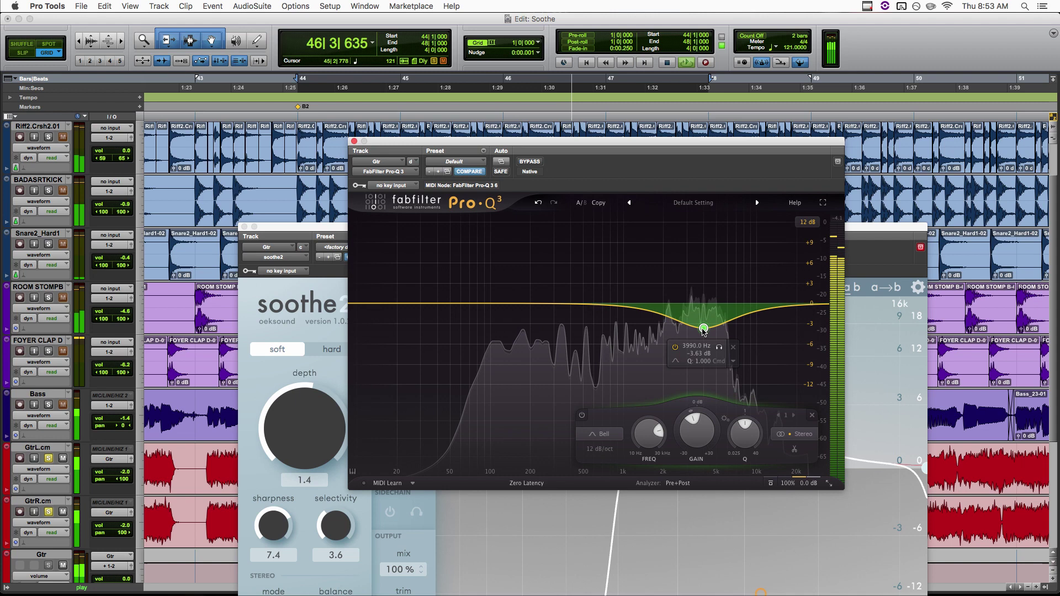
left_click_drag(703, 330, 702, 334)
key("space")
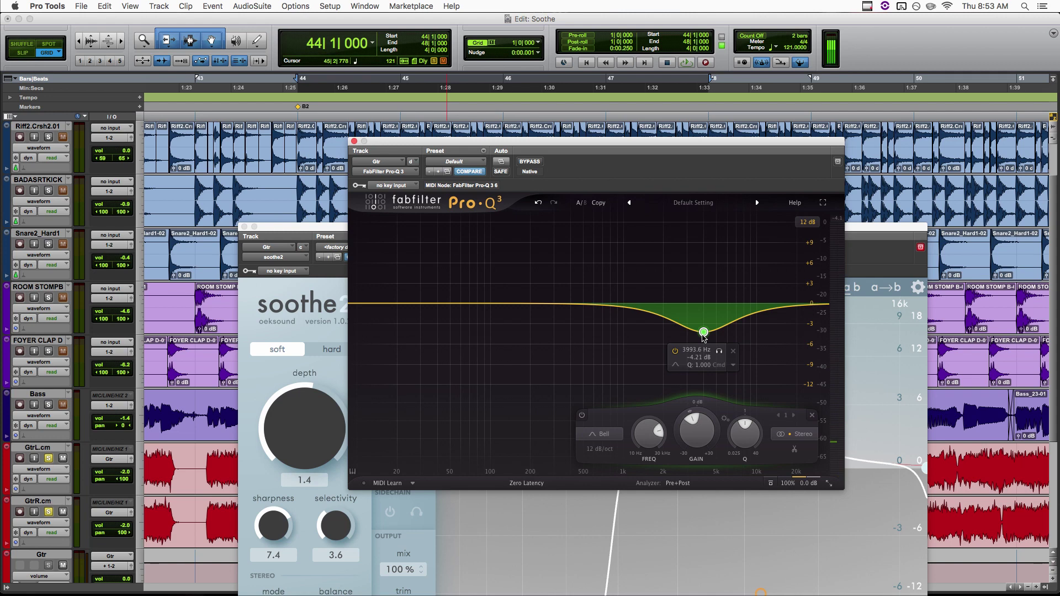
Delete the single band and grab five narrow notches between about 2.2 and 4.4 kHz.
left_click(733, 351)
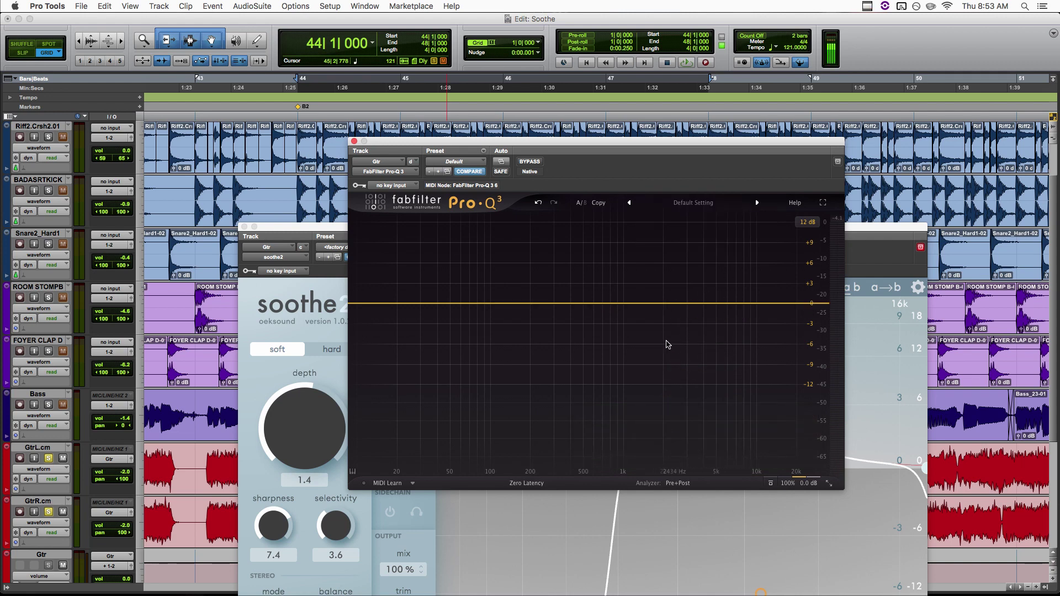
key("space")
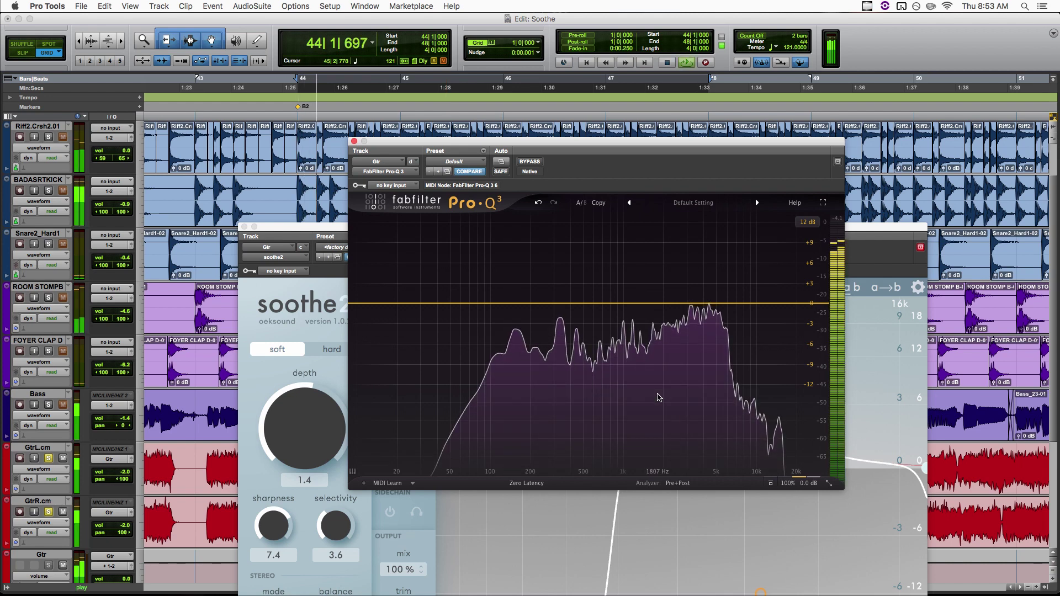
mouse_move(657, 398)
left_mouse_down()
mouse_move(672, 308)
mouse_move(693, 281)
mouse_move(711, 310)
mouse_move(672, 306)
mouse_move(723, 263)
mouse_move(722, 249)
mouse_move(635, 210)
left_mouse_up()
Compare the guitar with the EQ notches bypassed and re-enabled during playback.
left_click(529, 162)
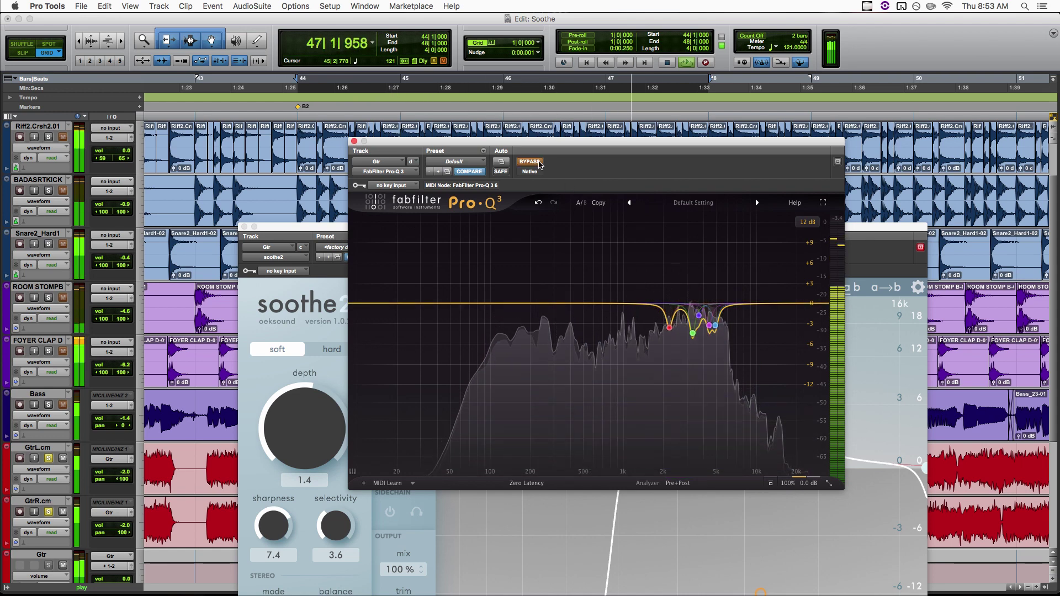
left_click(529, 162)
key("space")
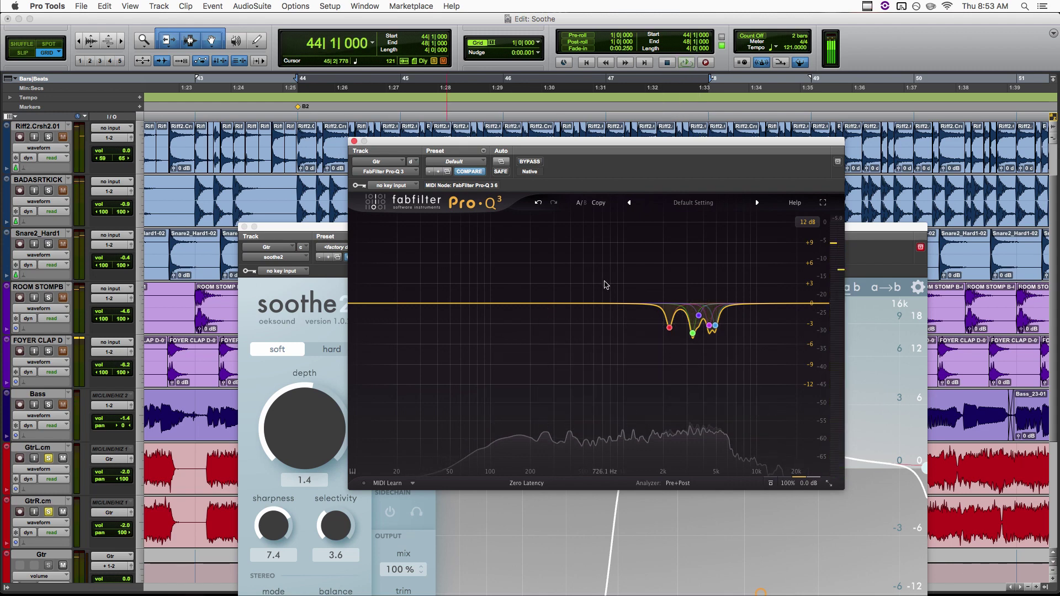
Select all five notches and lower their gain together.
mouse_move(695, 315)
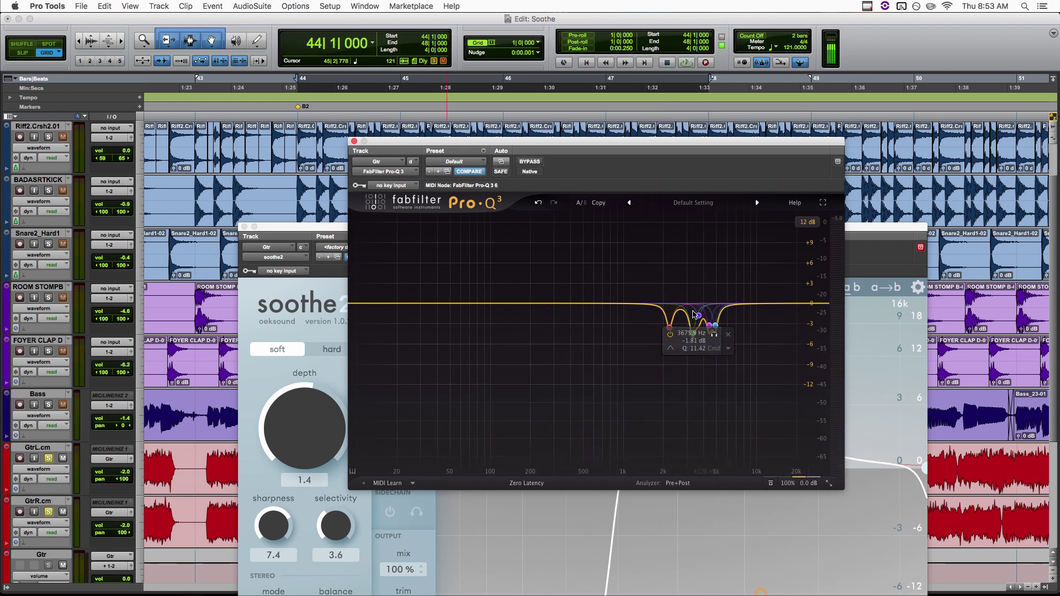
mouse_move(693, 334)
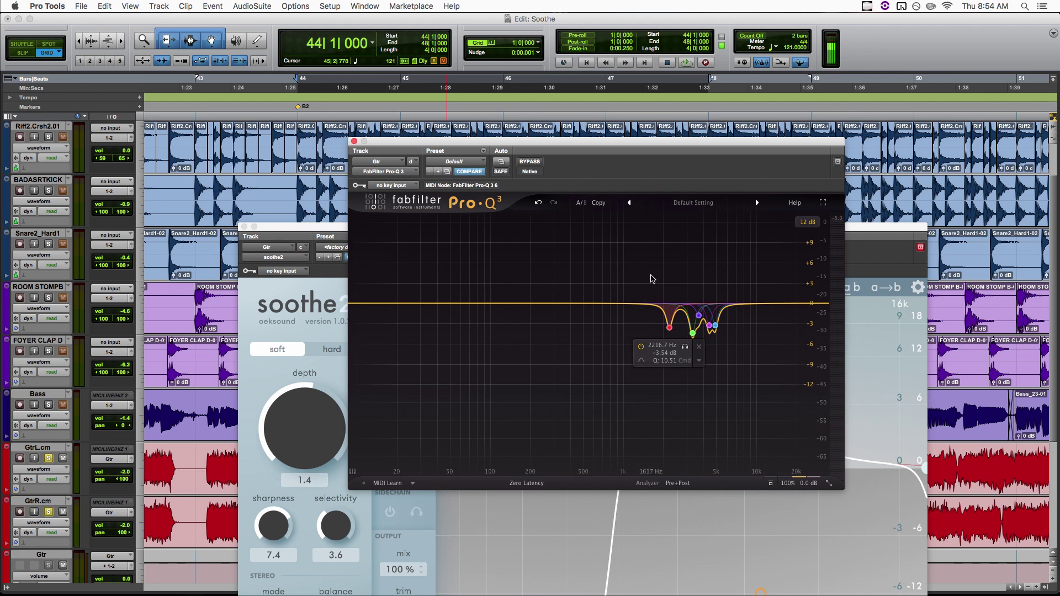
left_click_drag(650, 275, 726, 362)
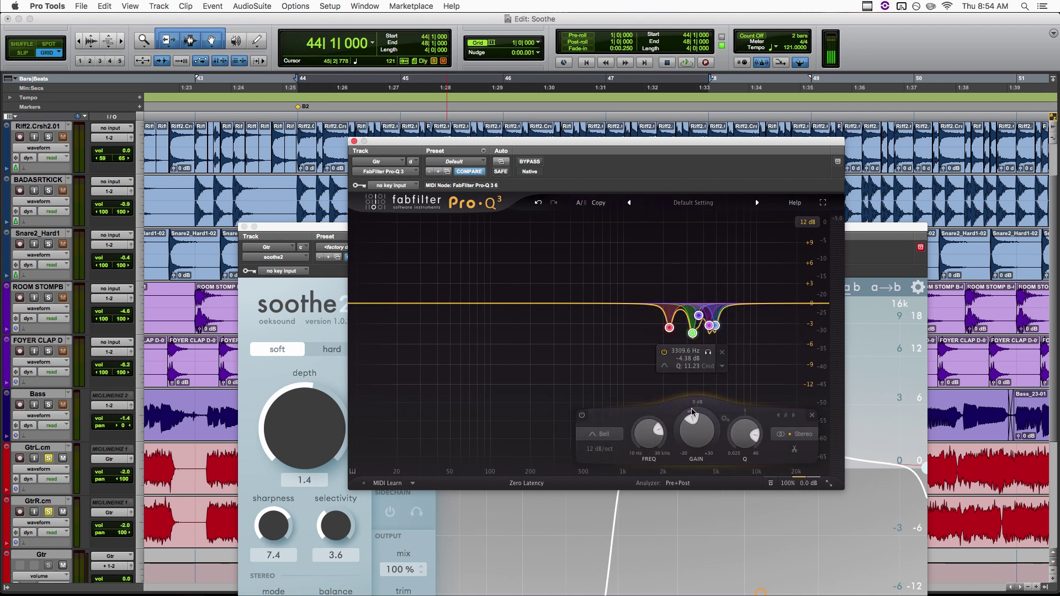
left_click_drag(690, 411, 697, 444)
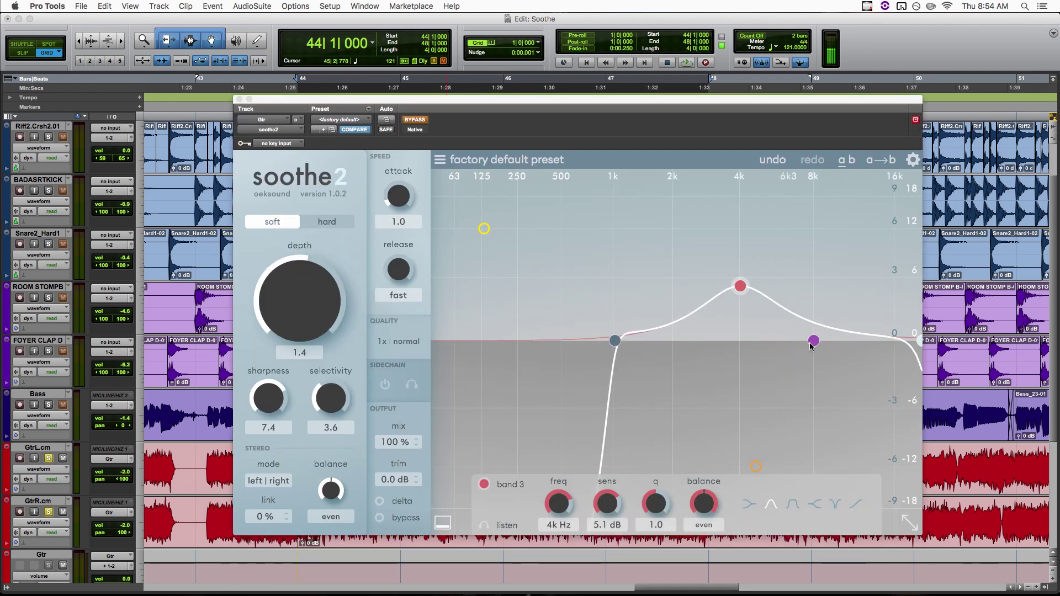
Bring forward soothe2 on Bass.02, keyed from Bus 1 with band 1 at 58 Hz.
left_click(697, 398)
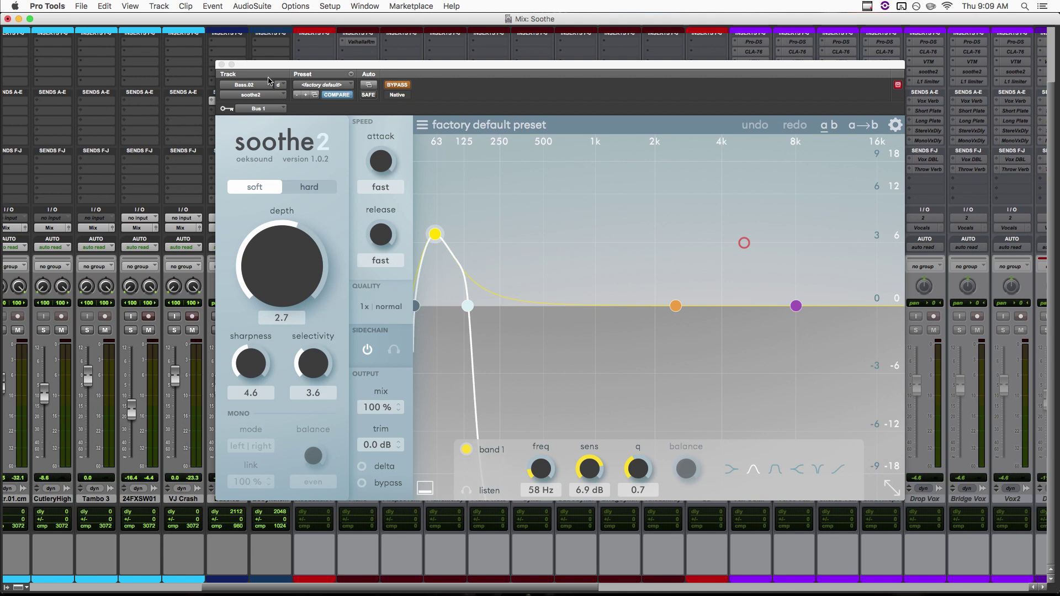
Move soothe2 aside, show its Bus 1 key input, and scroll the mixer toward Verse Kick.
left_click_drag(274, 70, 307, 76)
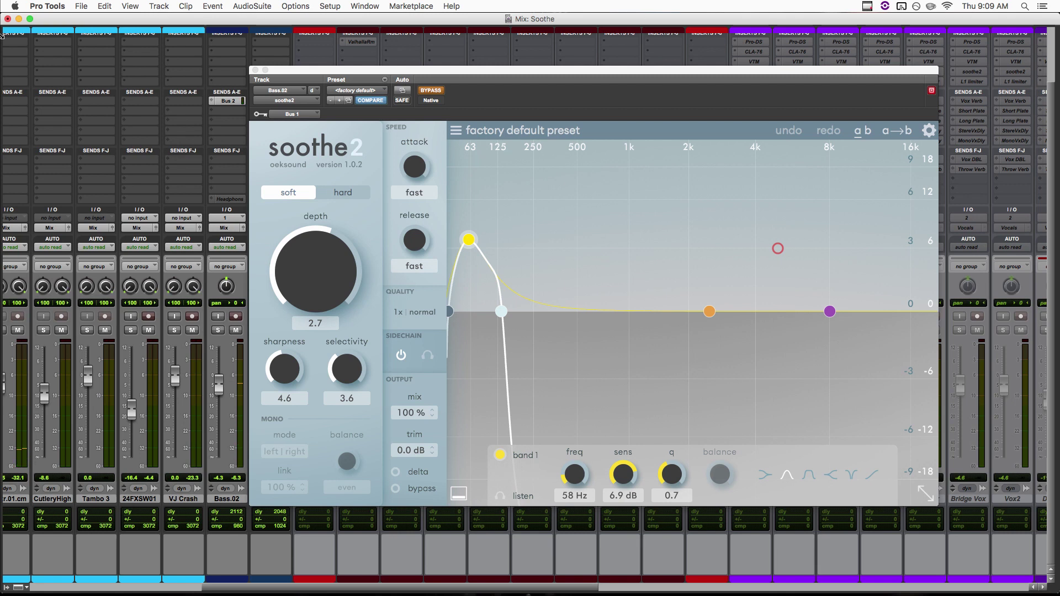
left_click(464, 108)
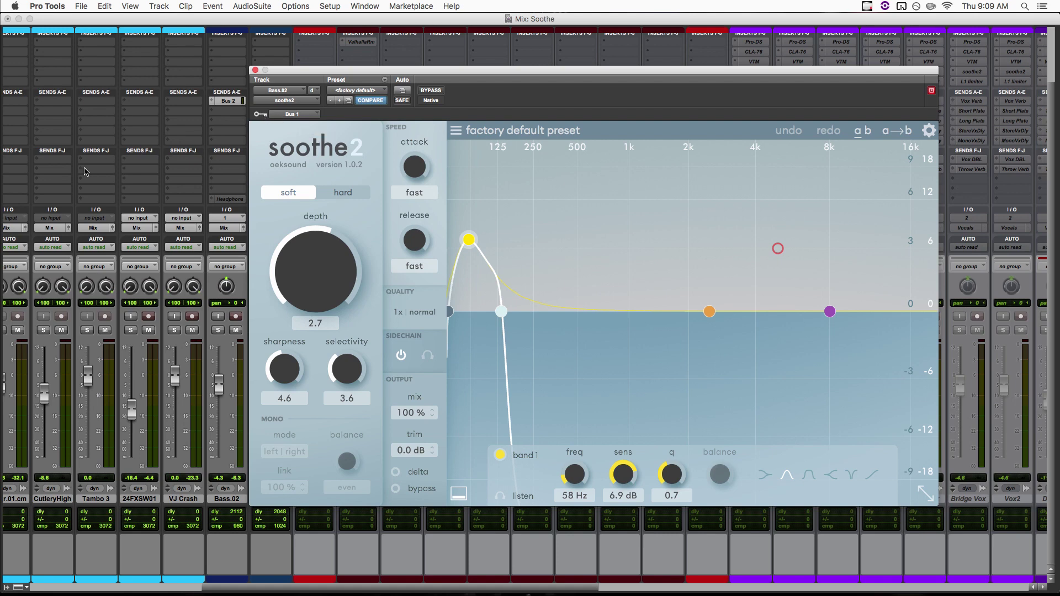
scroll(85, 171, "left", 6)
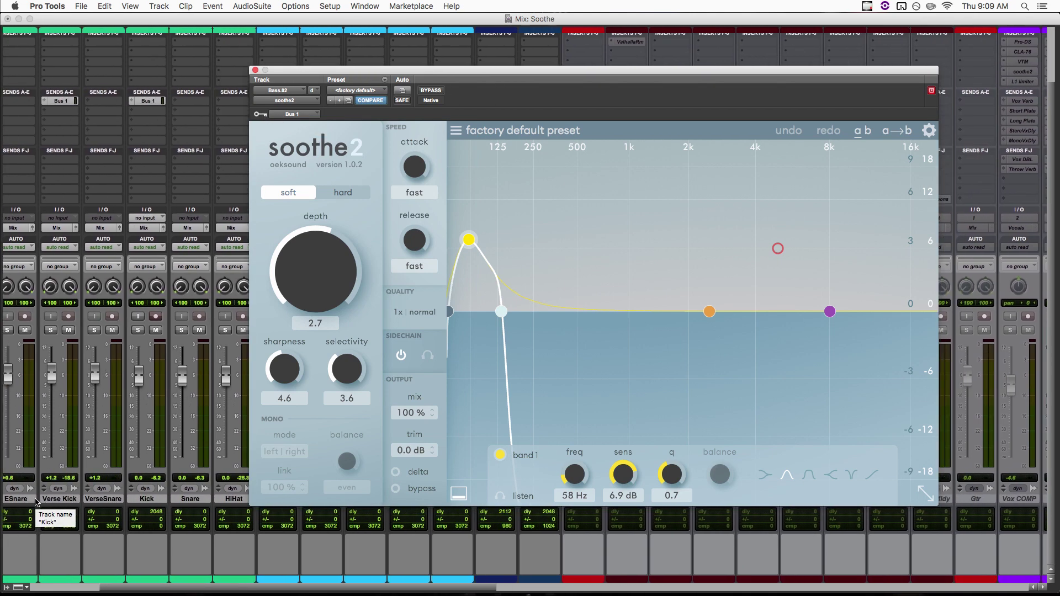
scroll(36, 502, "left", 3)
Open the Verse Kick Bus 1 send, then return to Bass.02's soothe2 sidechain.
left_click(131, 104)
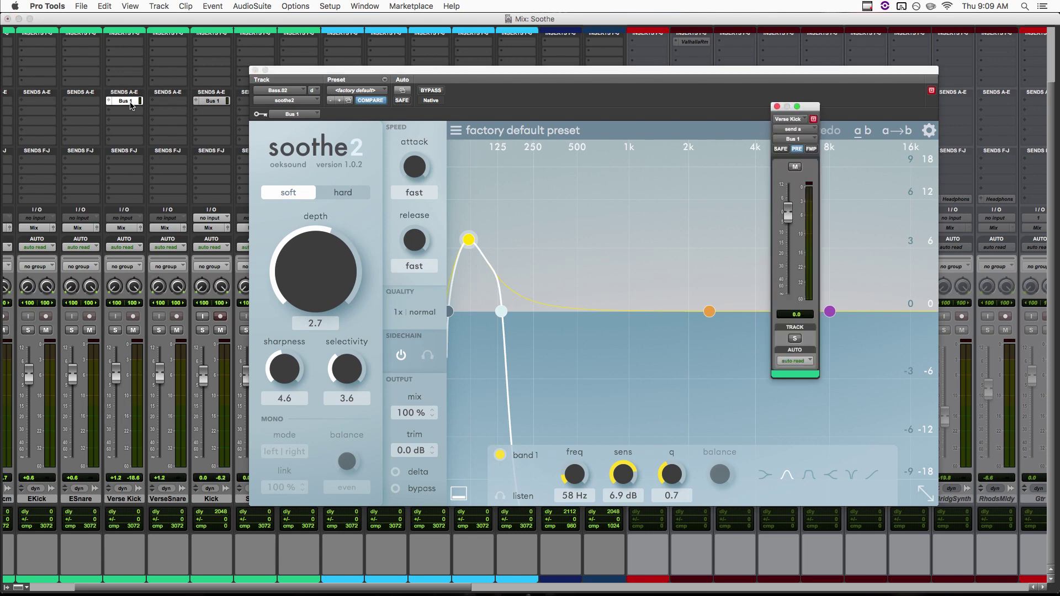
scroll(128, 226, "right", 1)
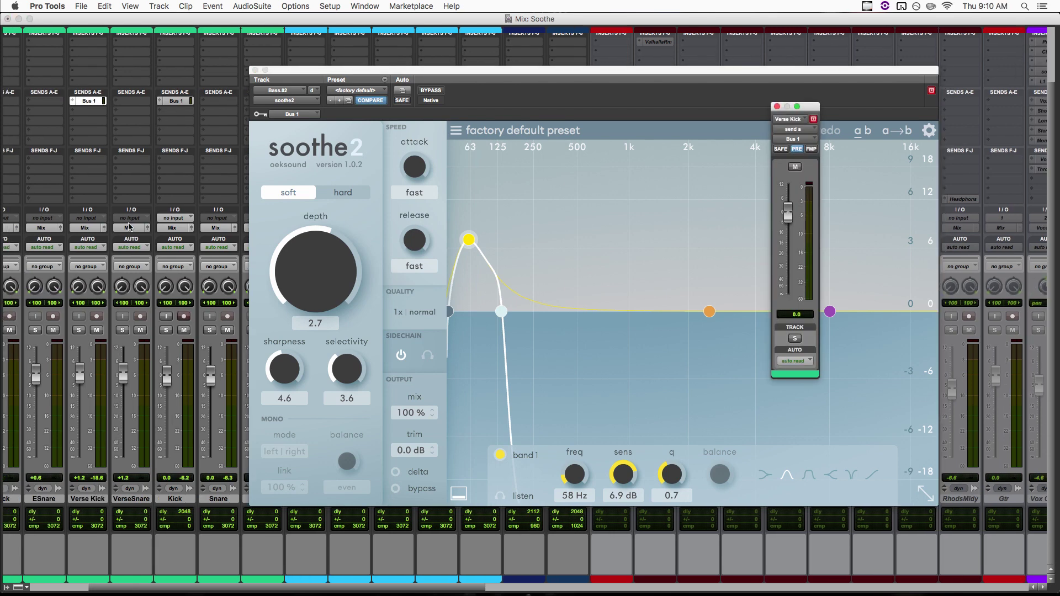
left_click(730, 106)
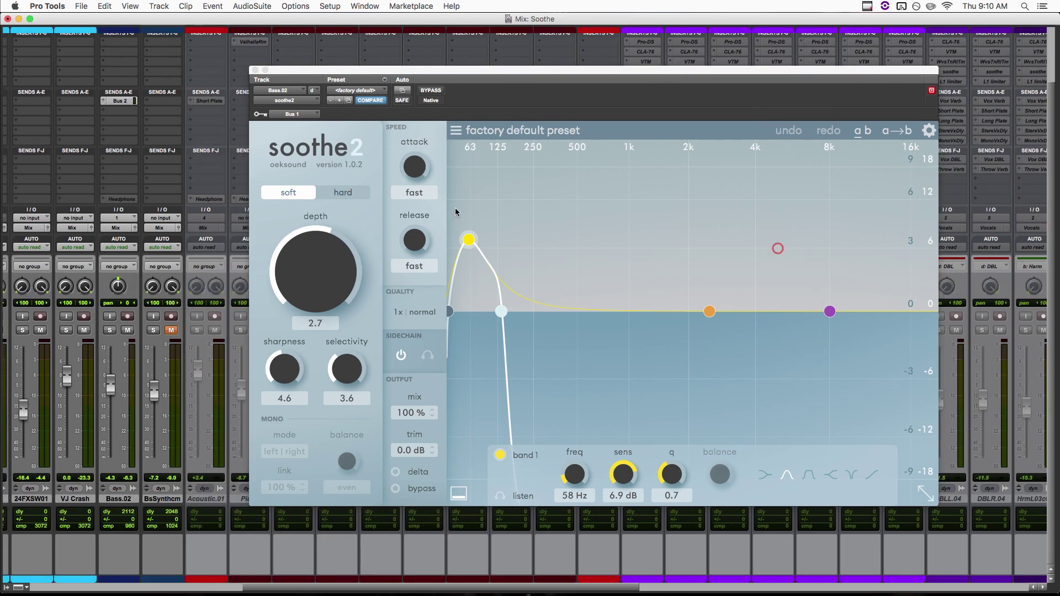
left_click(404, 359)
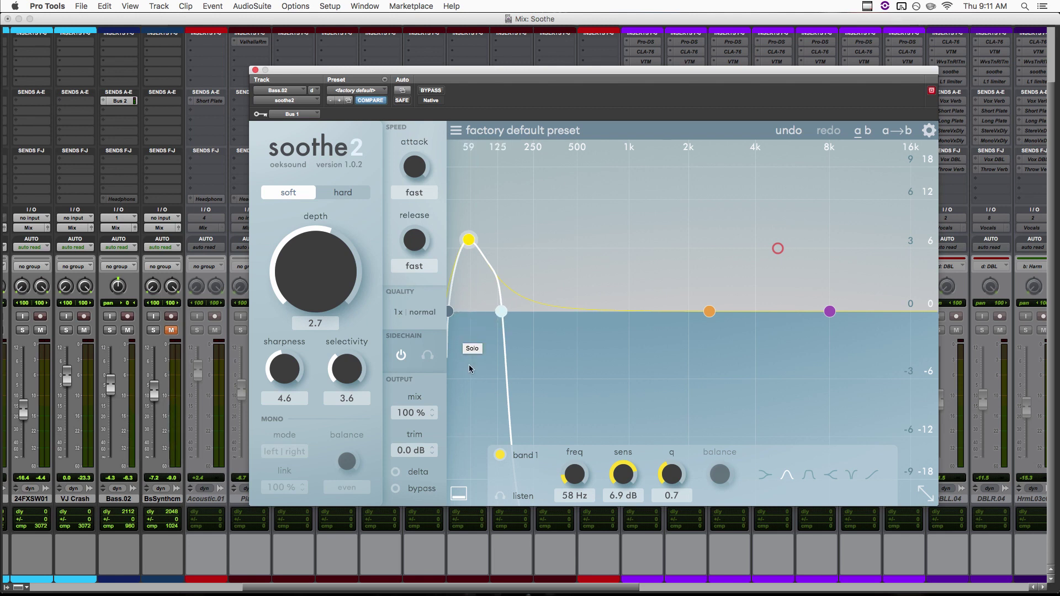
Solo the Bass.02 track with Shift+S.
key("shift+s")
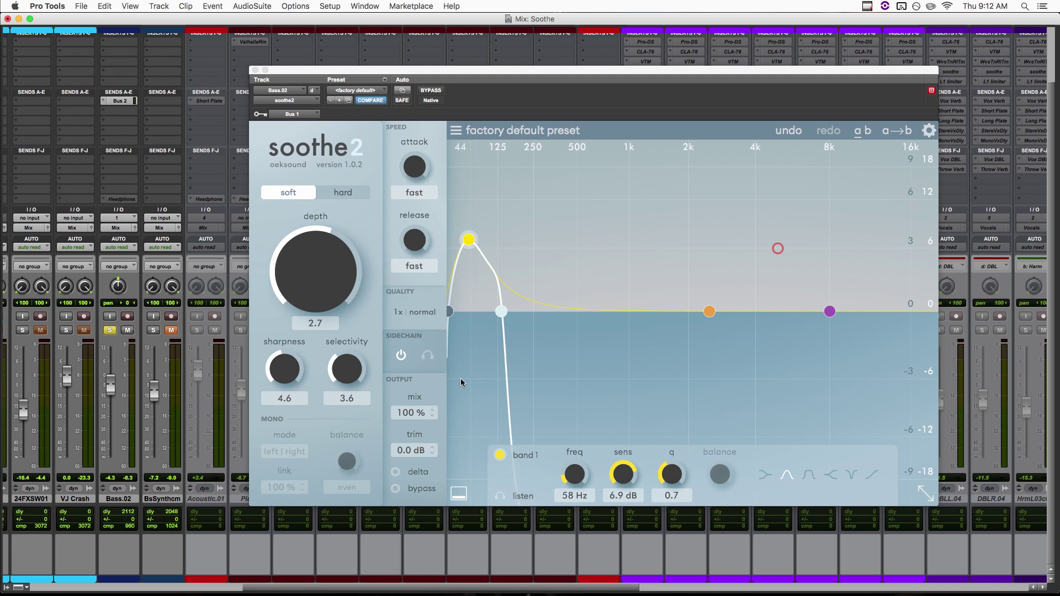
left_click(396, 472)
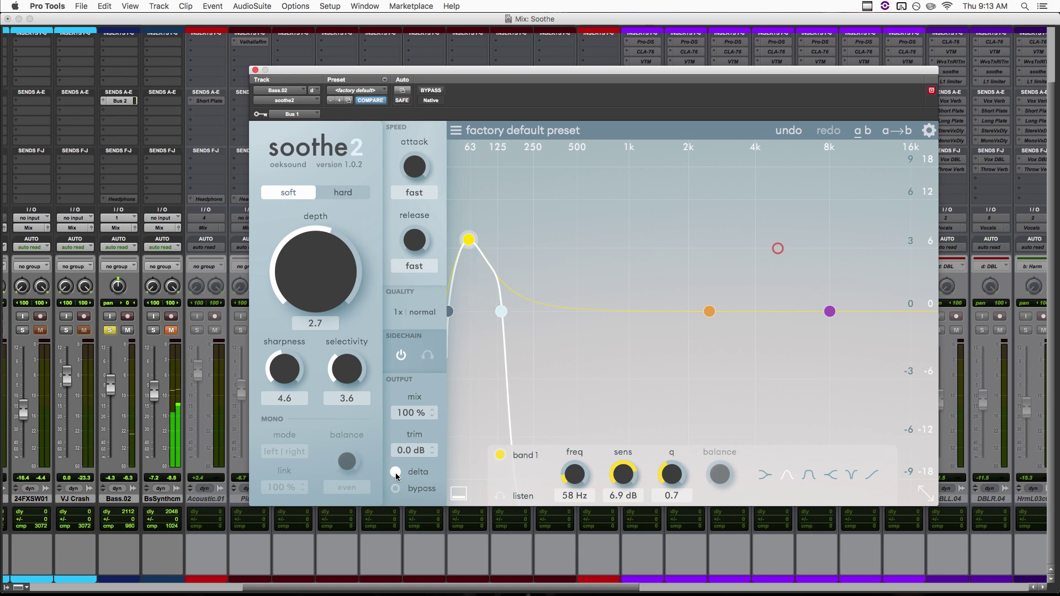
left_click(396, 472)
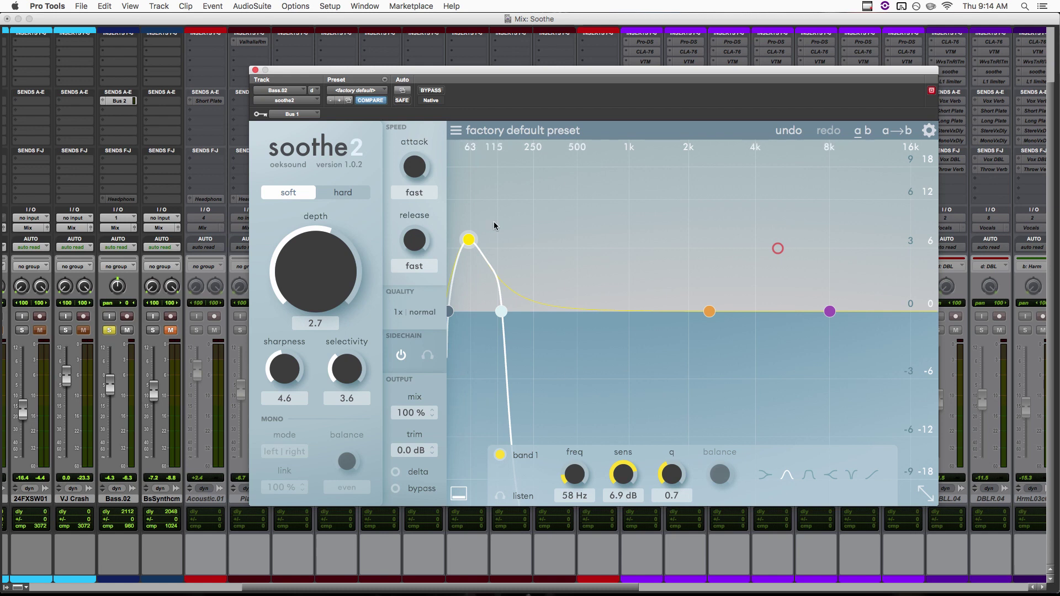
Solo the BsSynthcm track and audition it briefly.
left_click(172, 332)
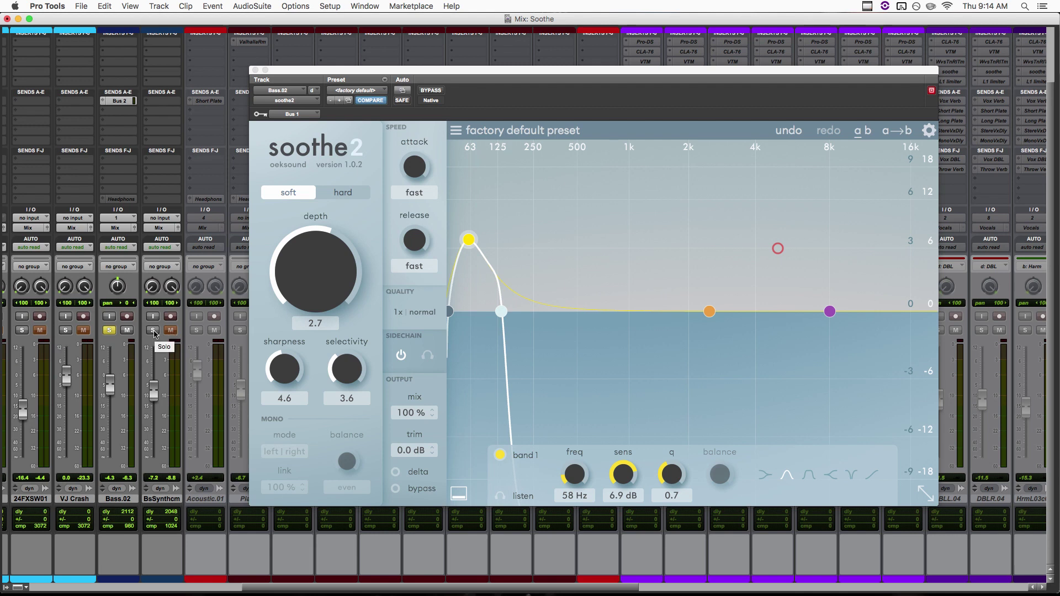
left_click(153, 330)
key("space")
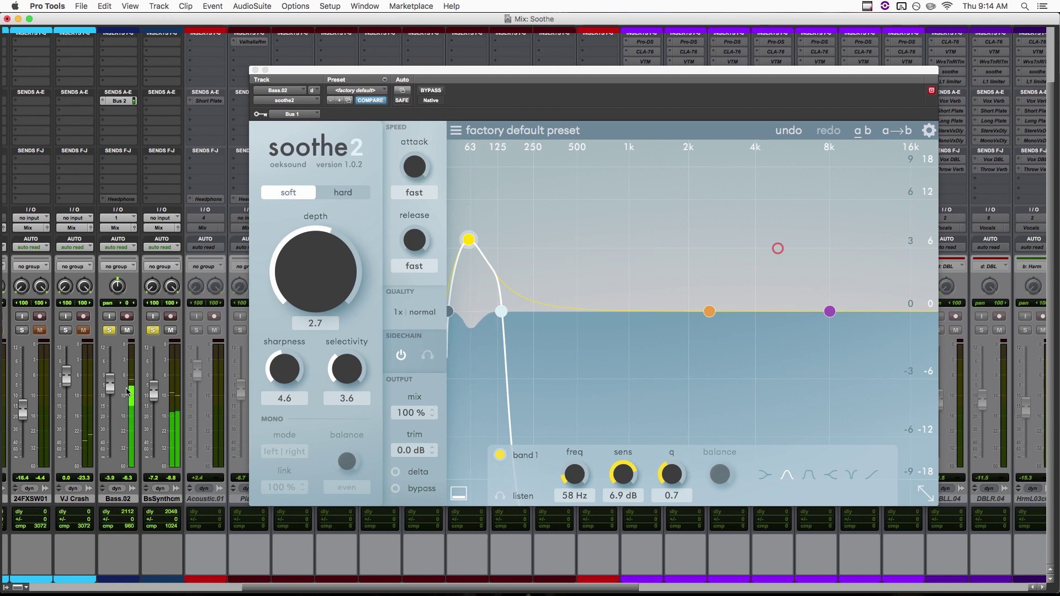
key("space")
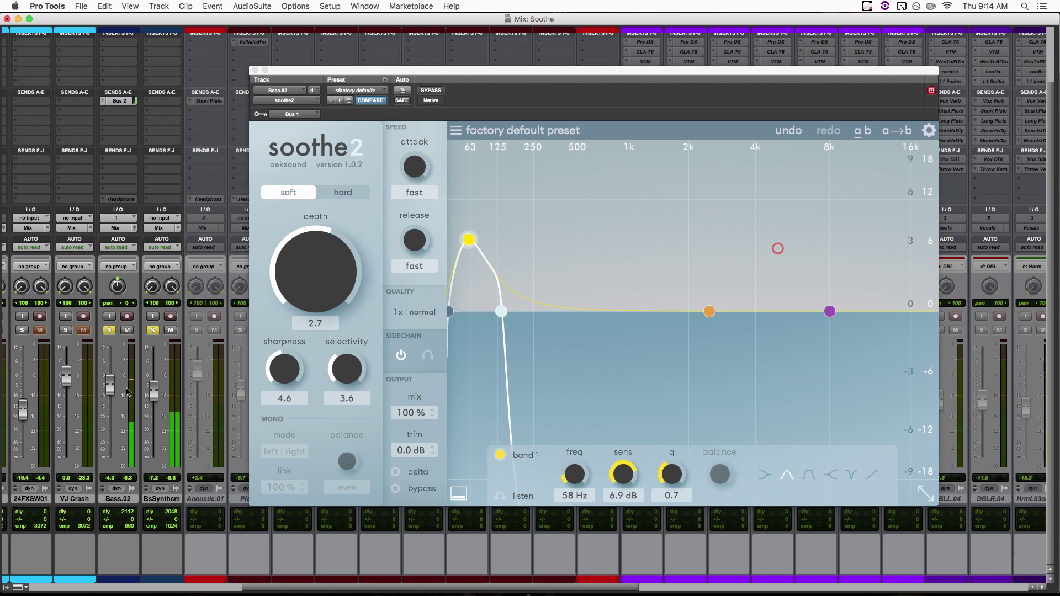
Show the synth bass soothe2: Bus 2 key, depth 2.4, sharpness 7.0, high cut 384 Hz.
scroll(133, 359, "up", 3)
left_click(166, 56)
scroll(170, 147, "down", 3)
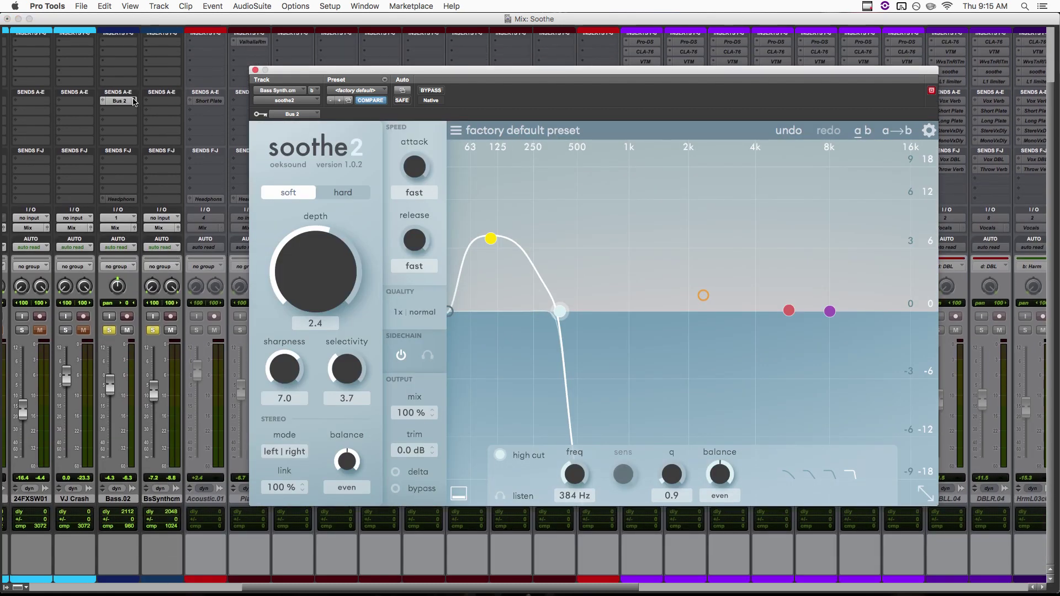
Check Bass.02's Bus 2 send level, close it, and play the sidechained bass.
left_click(262, 122)
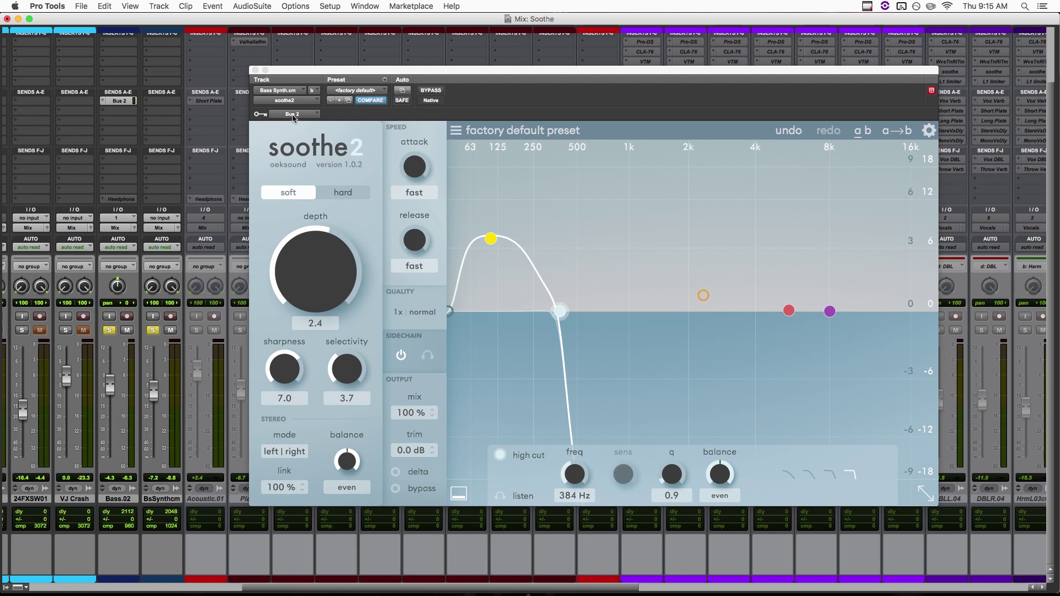
left_click(121, 101)
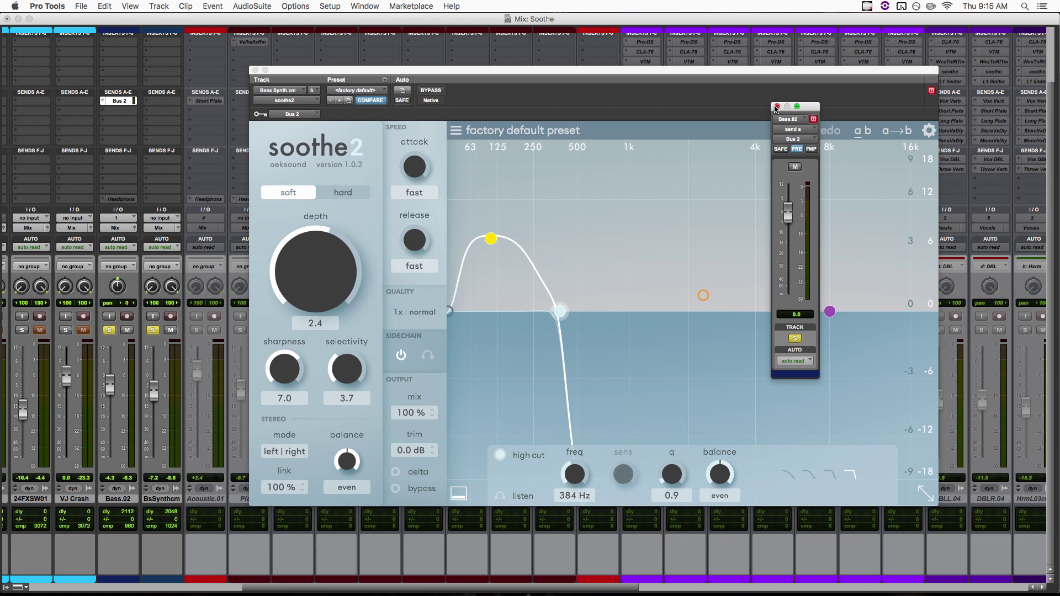
left_click(776, 106)
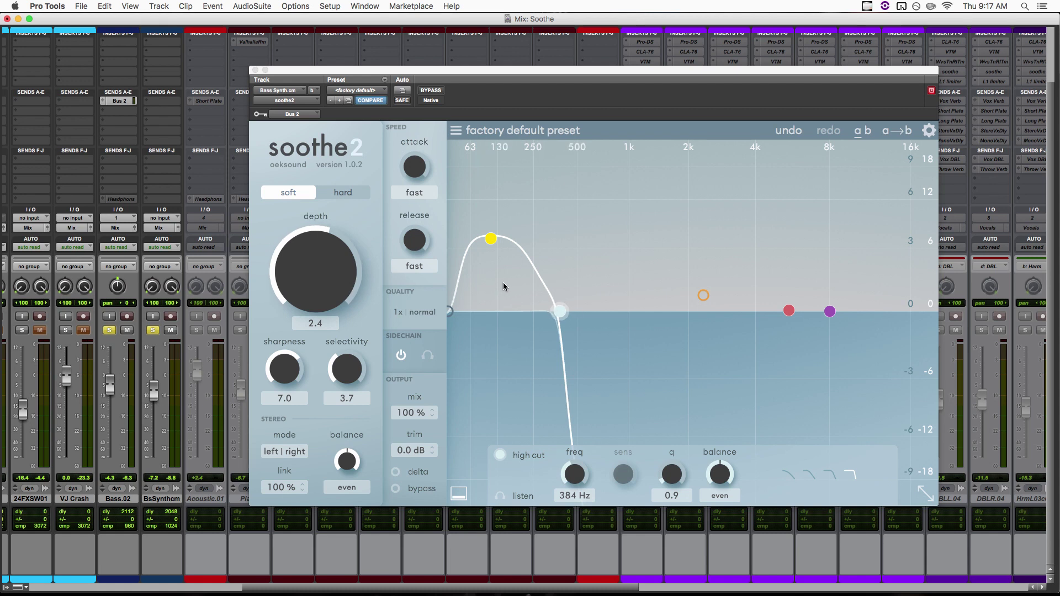
key("space")
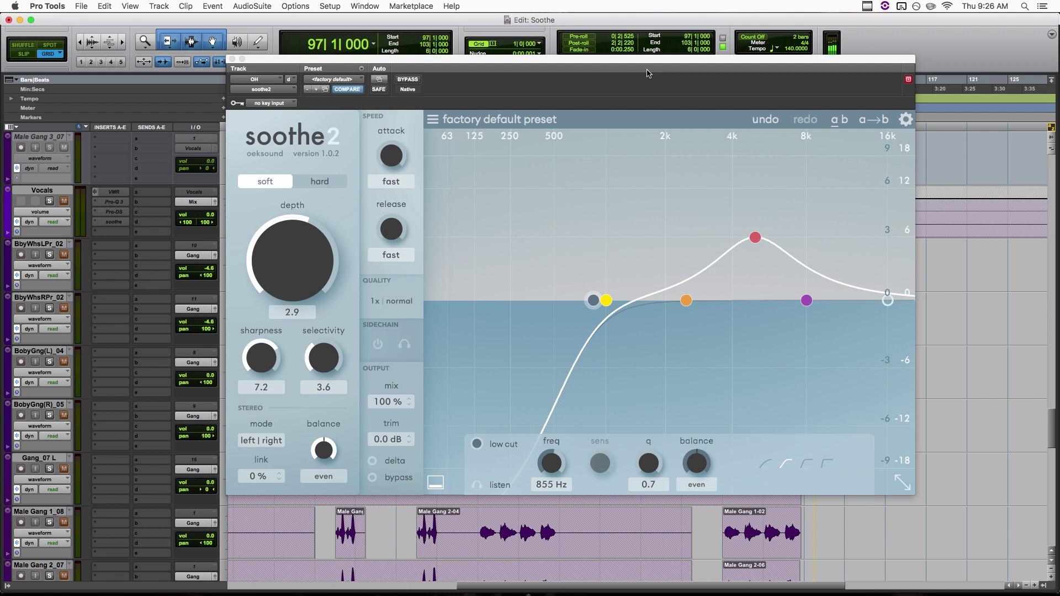
left_click(648, 74)
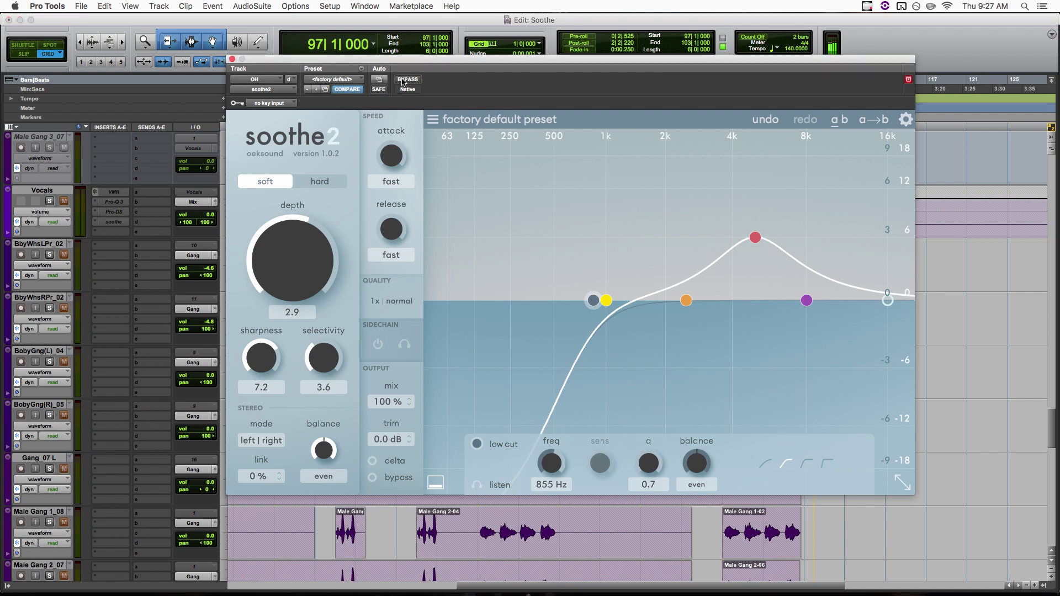
left_click(404, 80)
key("space")
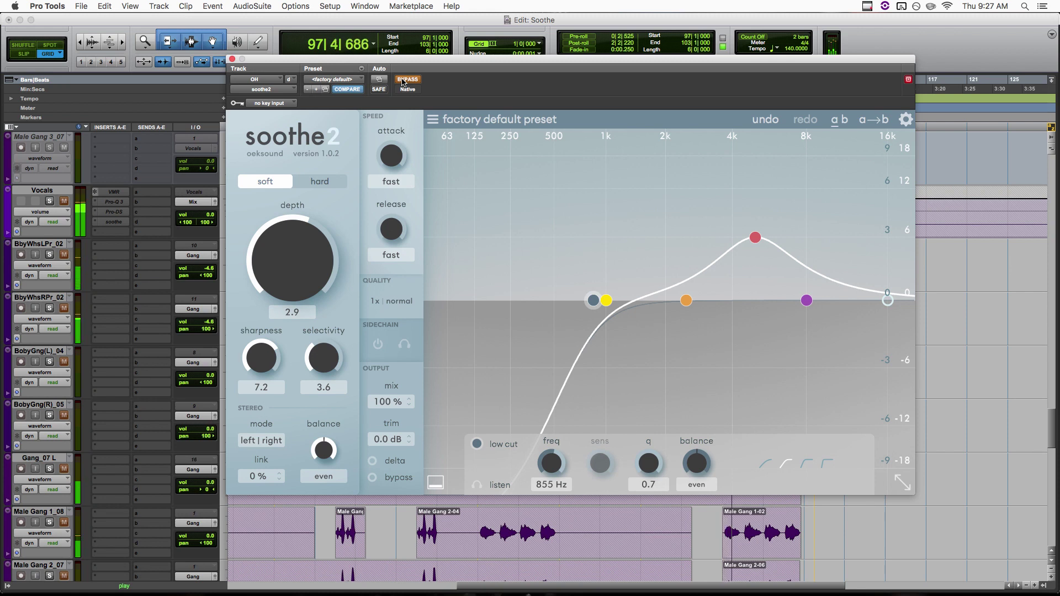
left_click(404, 80)
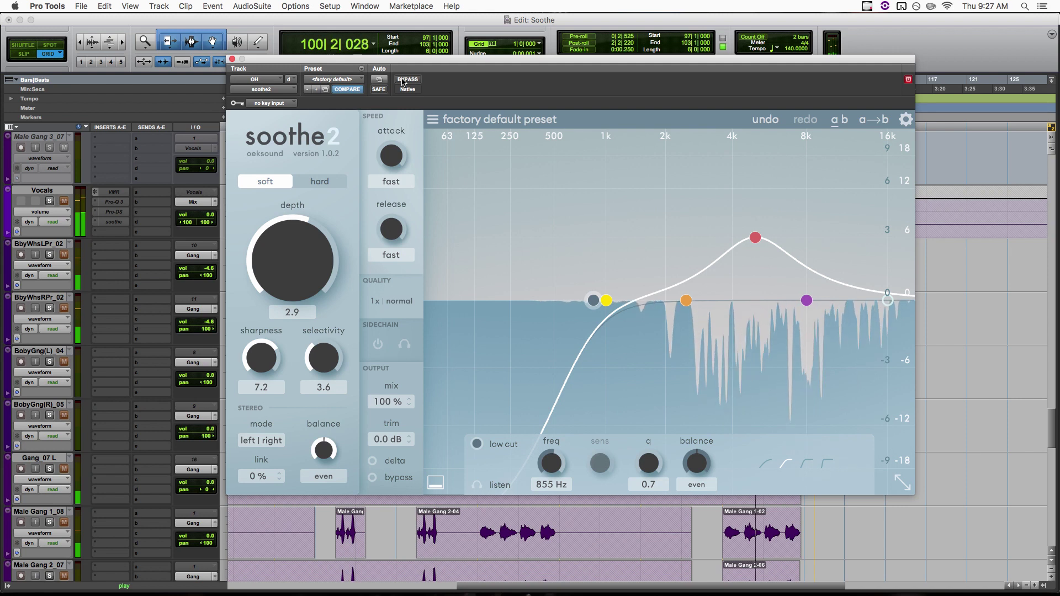
left_click(404, 80)
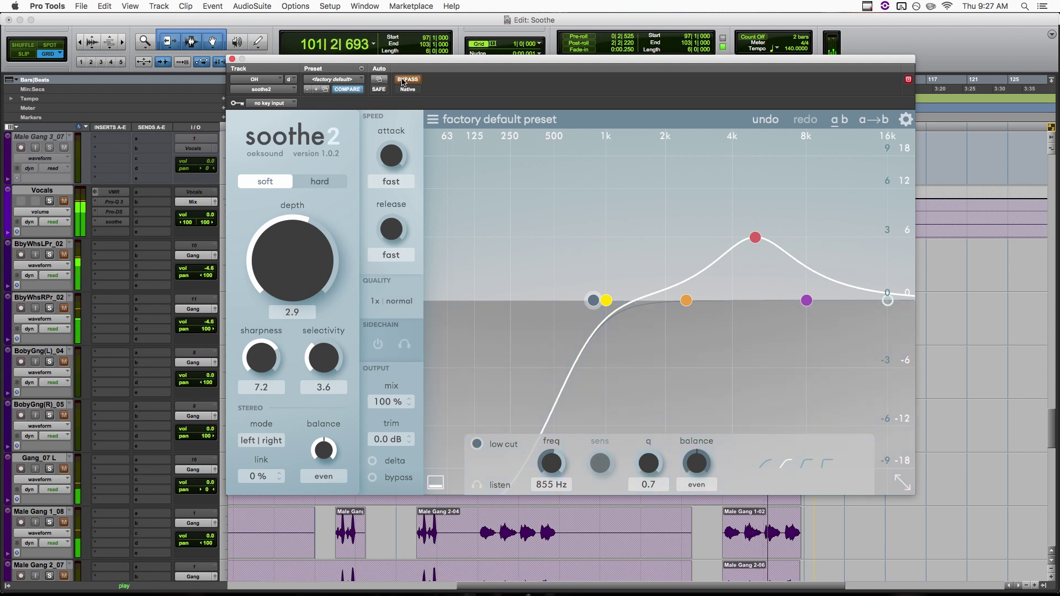
left_click(403, 80)
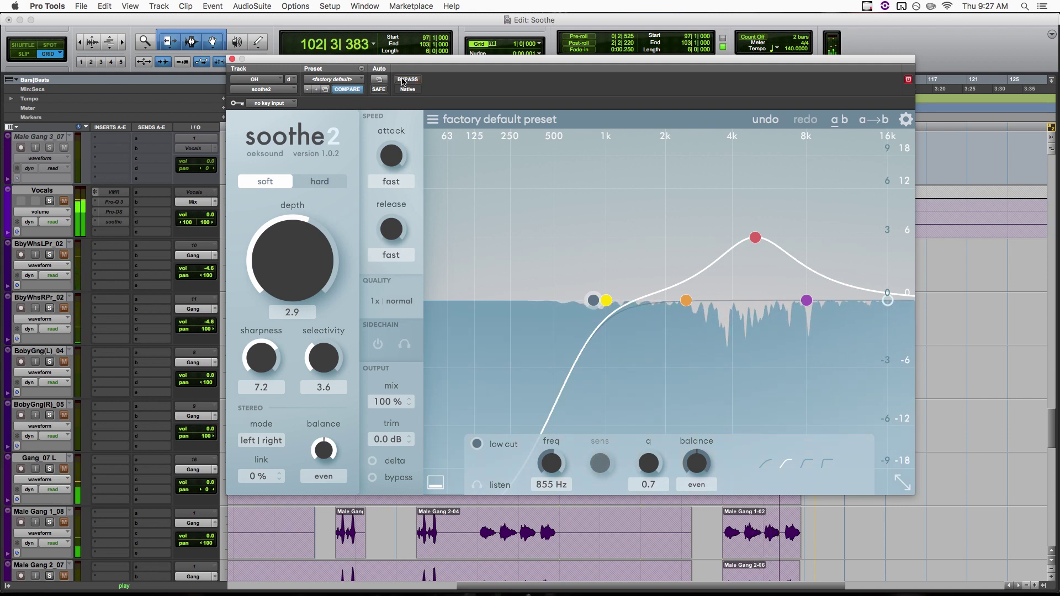
key("space")
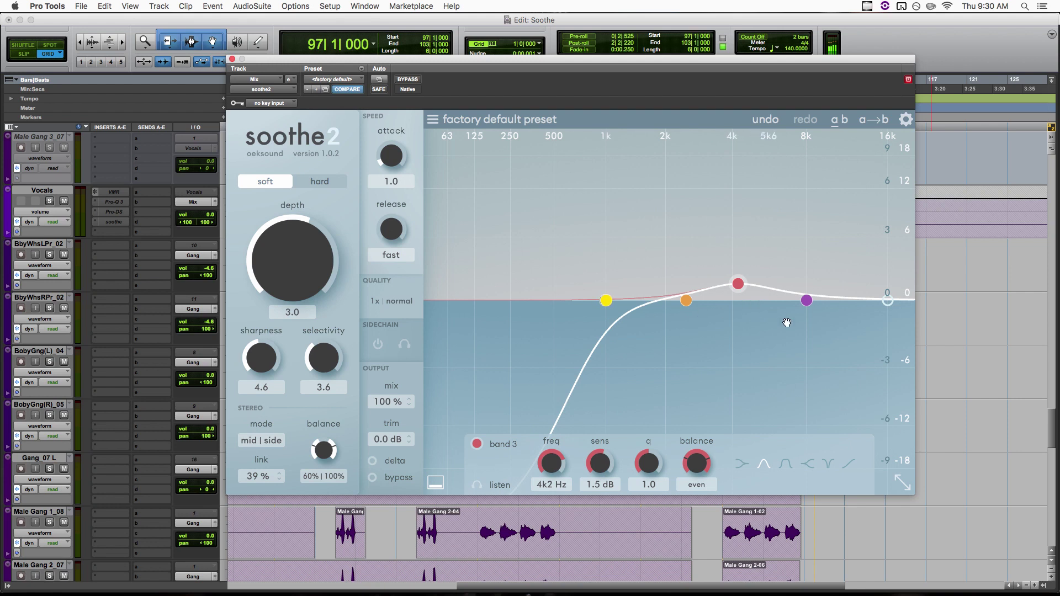
Play the mix and A/B the Mix track's soothe2 by toggling its bypass off and on.
key("space")
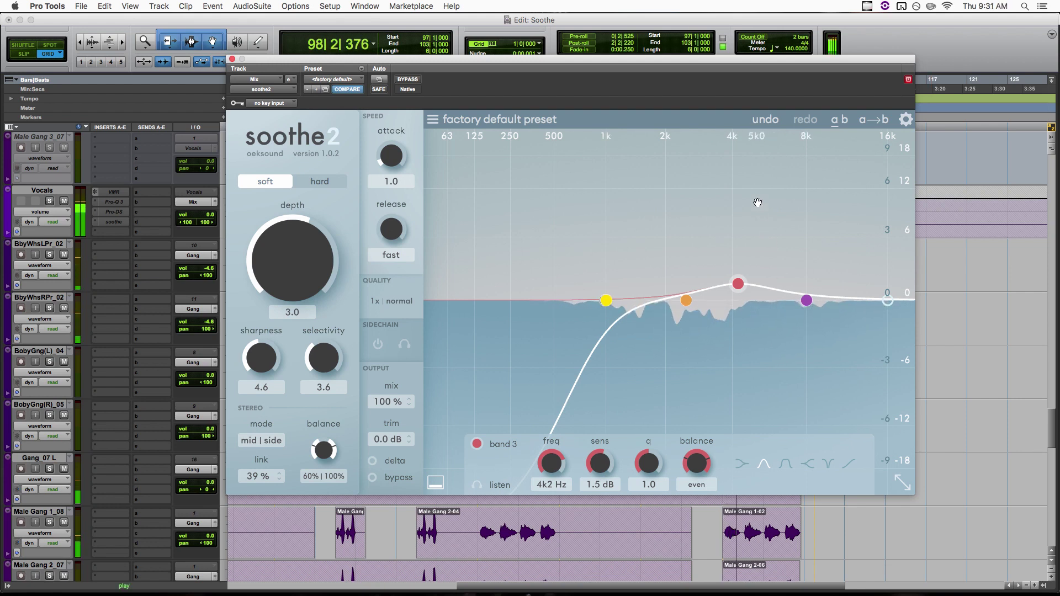
key("space")
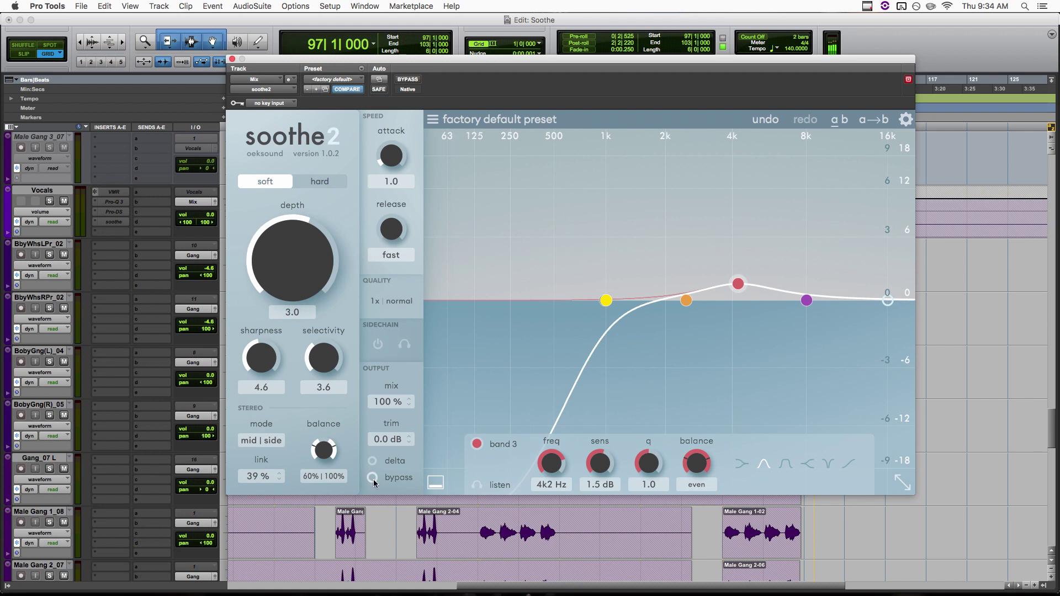
key("space")
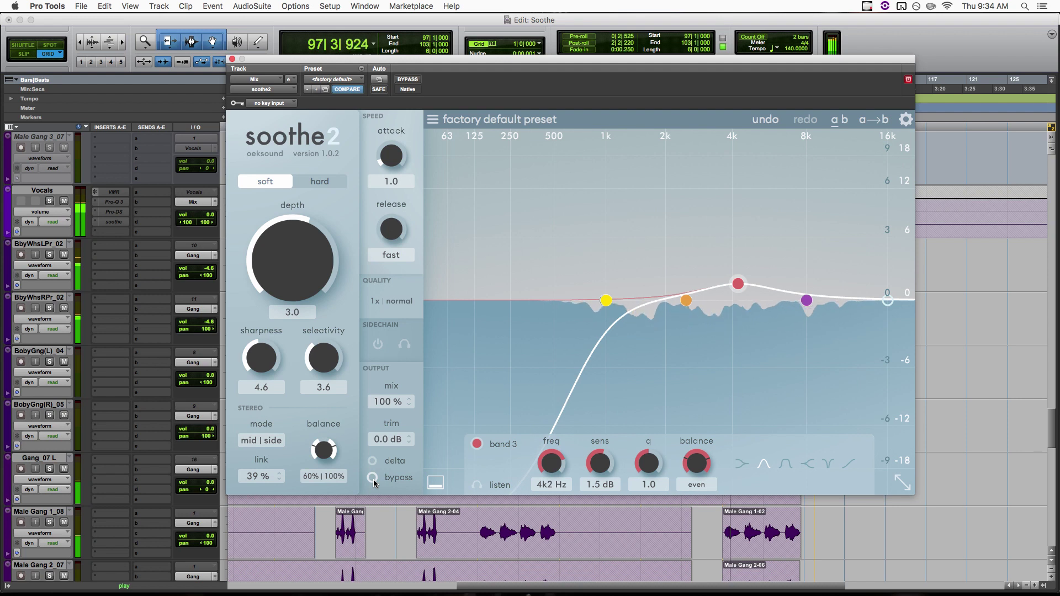
left_click(373, 477)
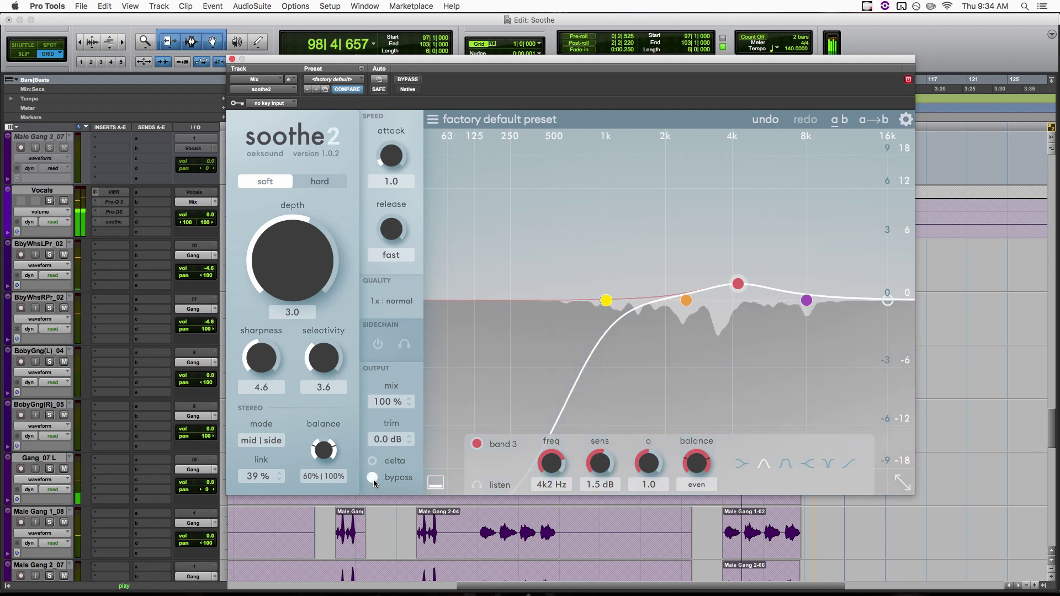
left_click(373, 478)
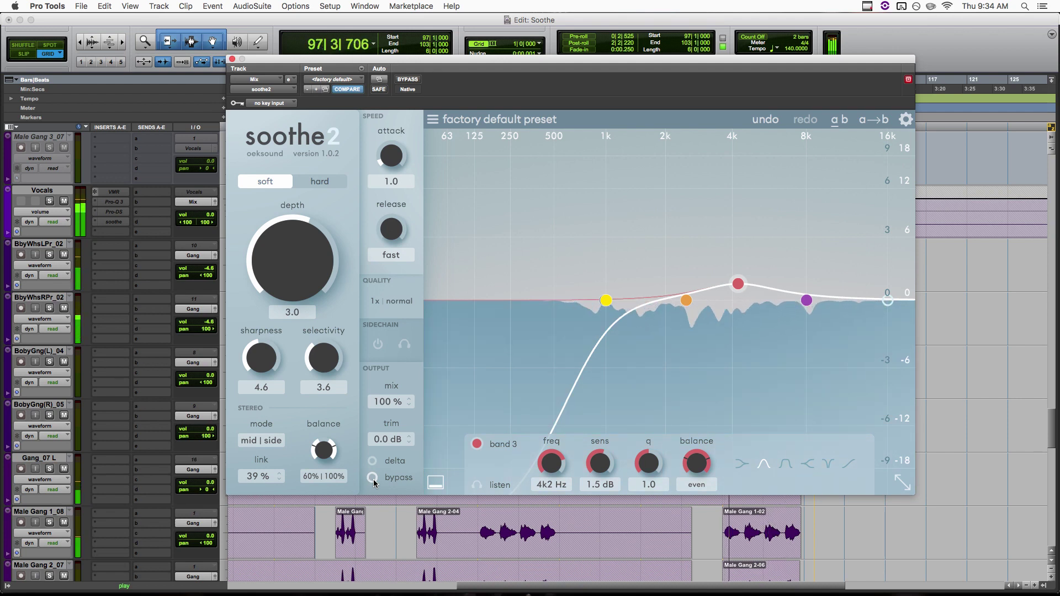
key("space")
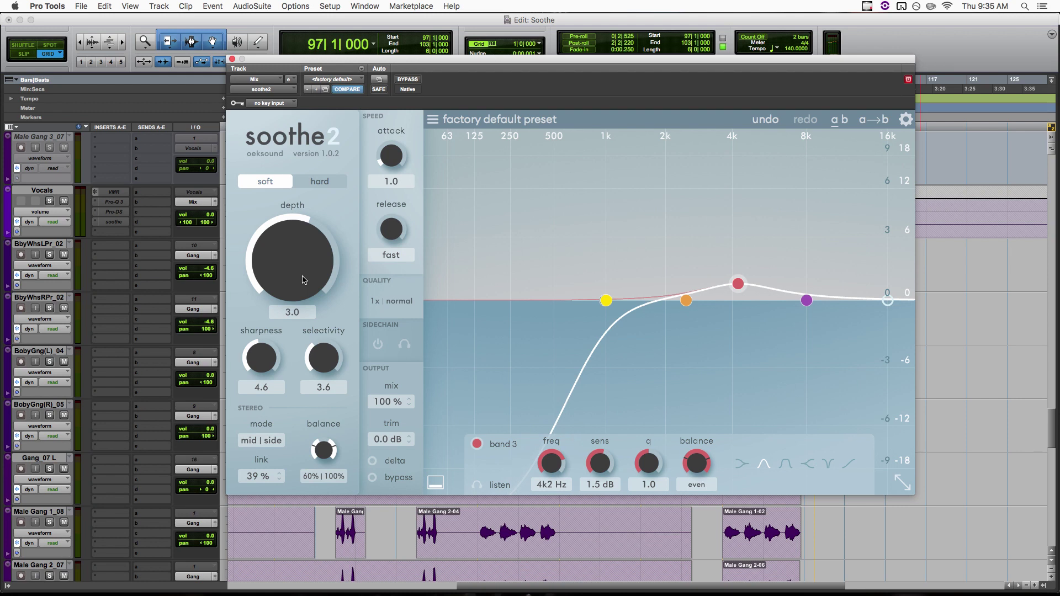
key("space")
left_click_drag(303, 280, 303, 190)
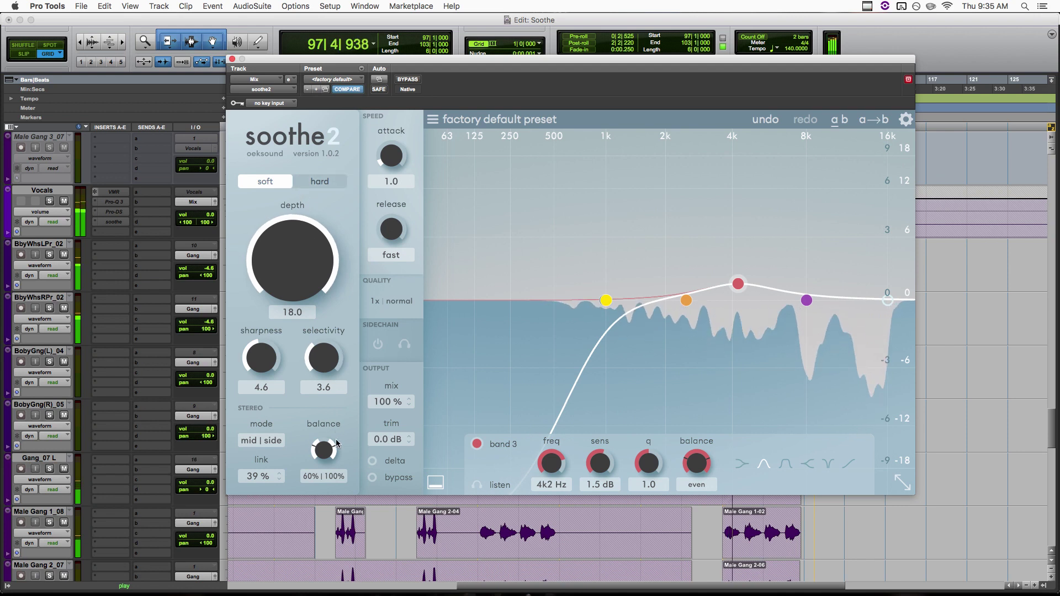
left_click(372, 478)
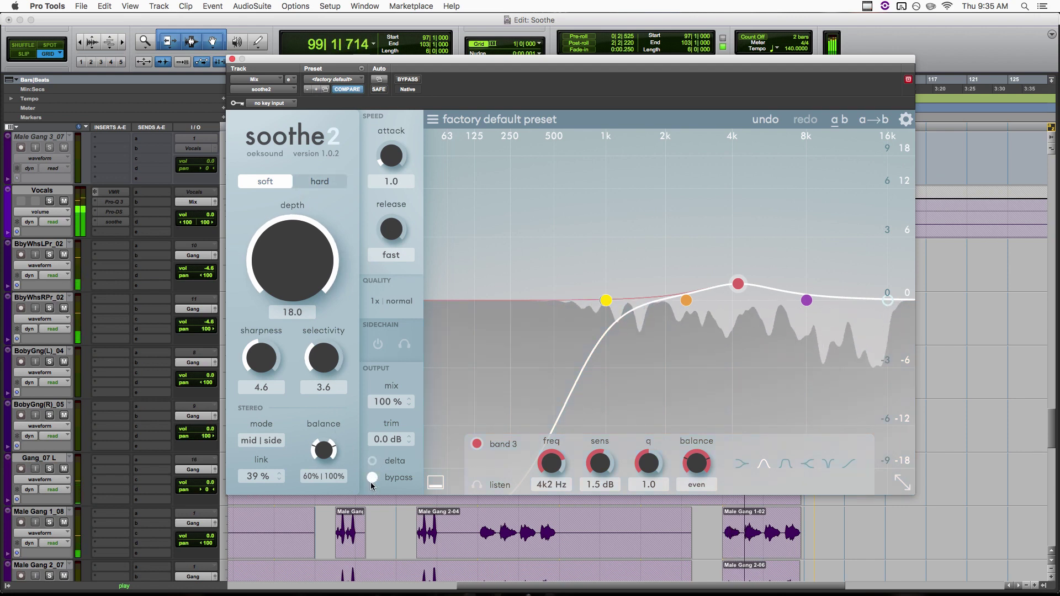
left_click(372, 478)
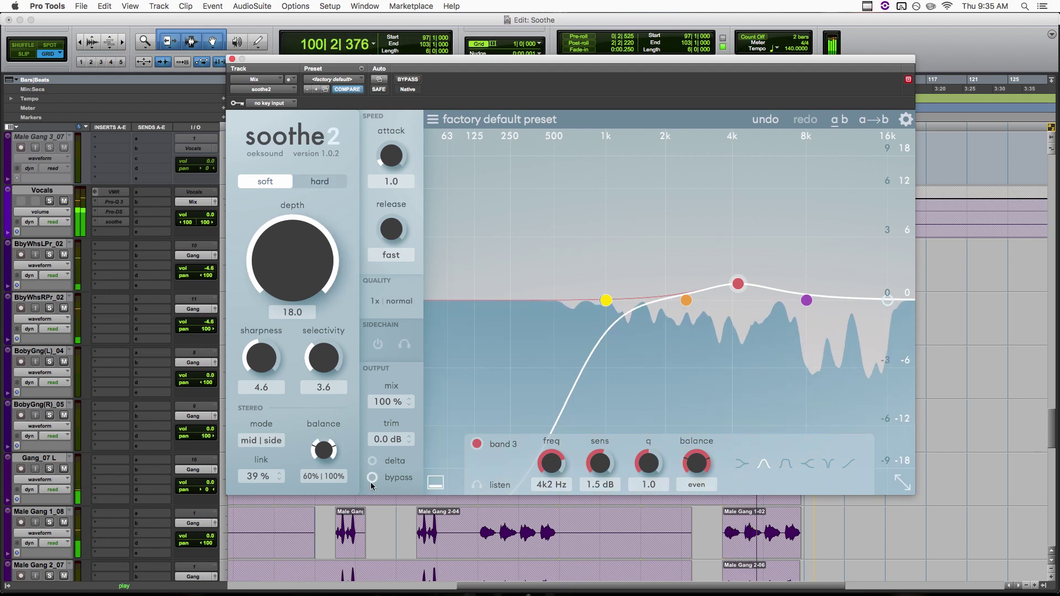
left_click(371, 478)
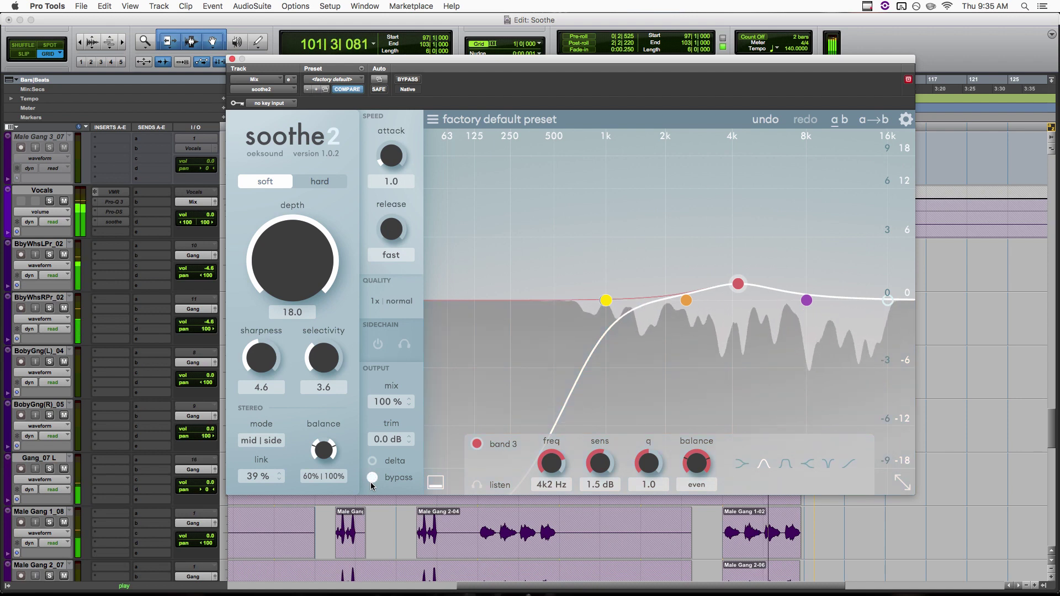
left_click(372, 478)
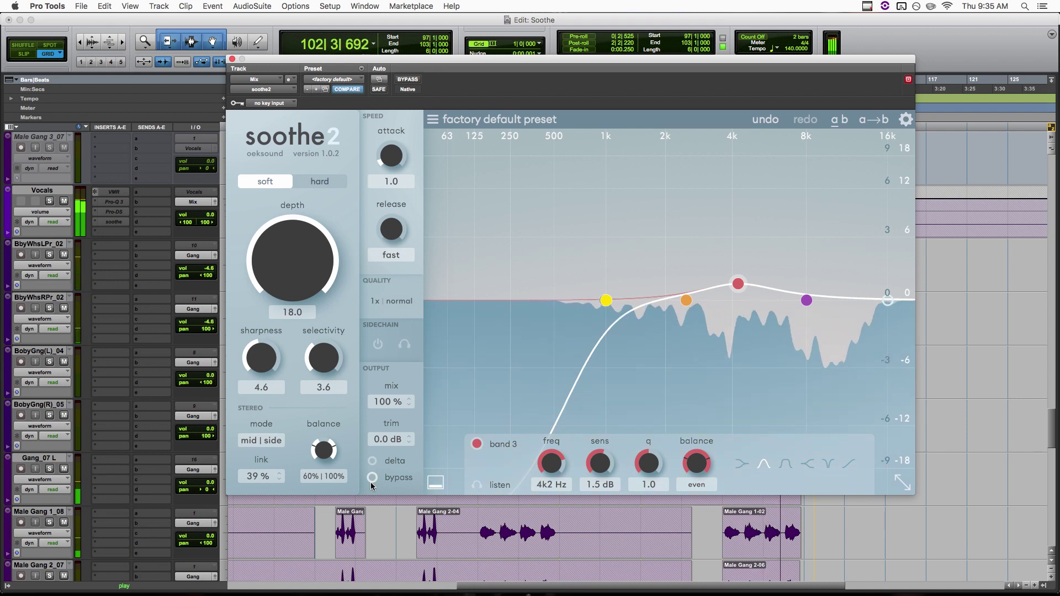
left_click(371, 478)
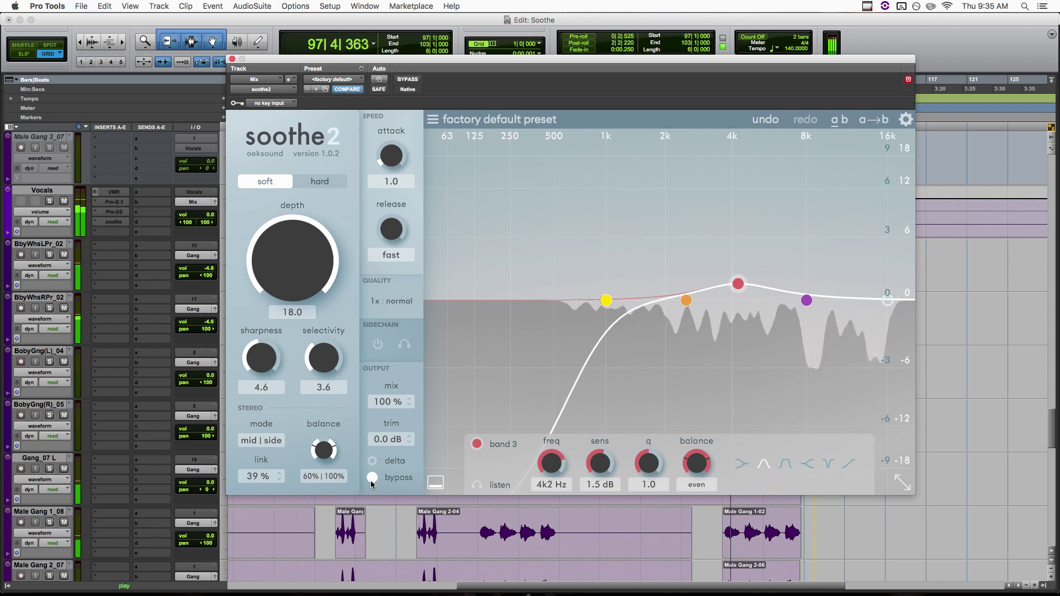
left_click(371, 478)
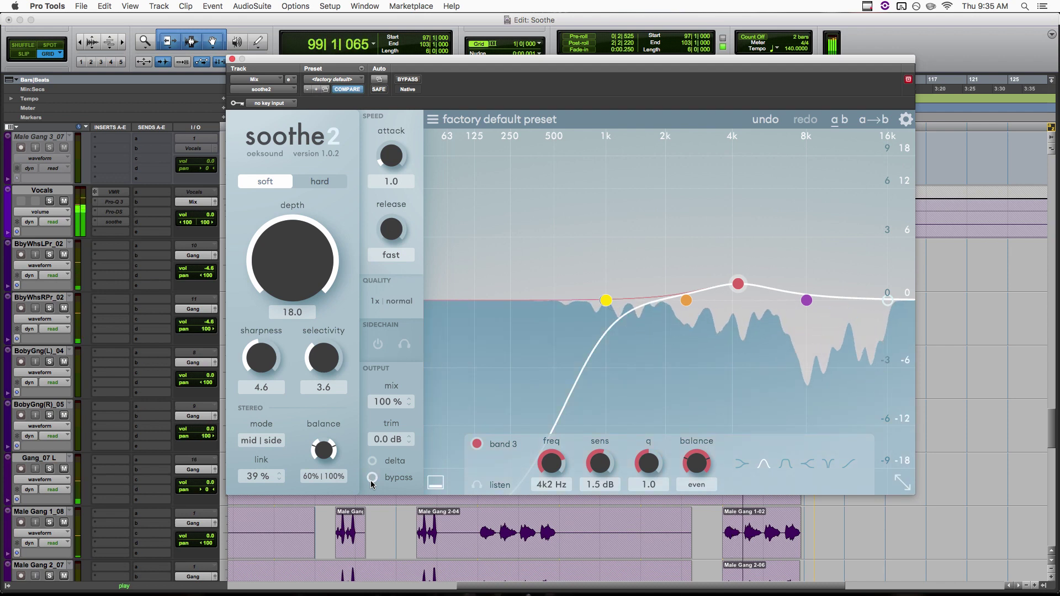
key("space")
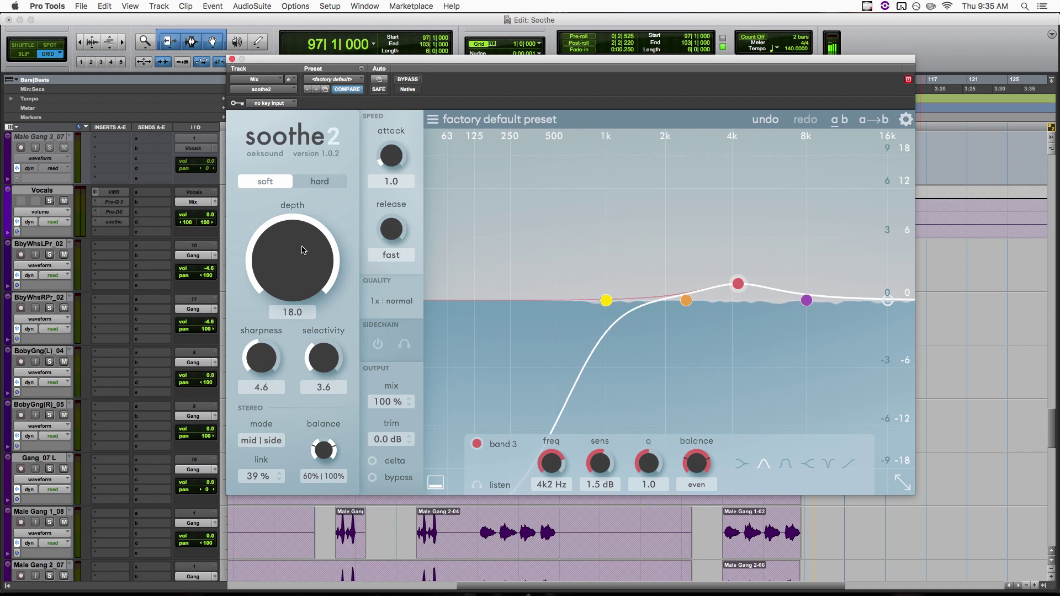
left_click_drag(303, 250, 316, 291)
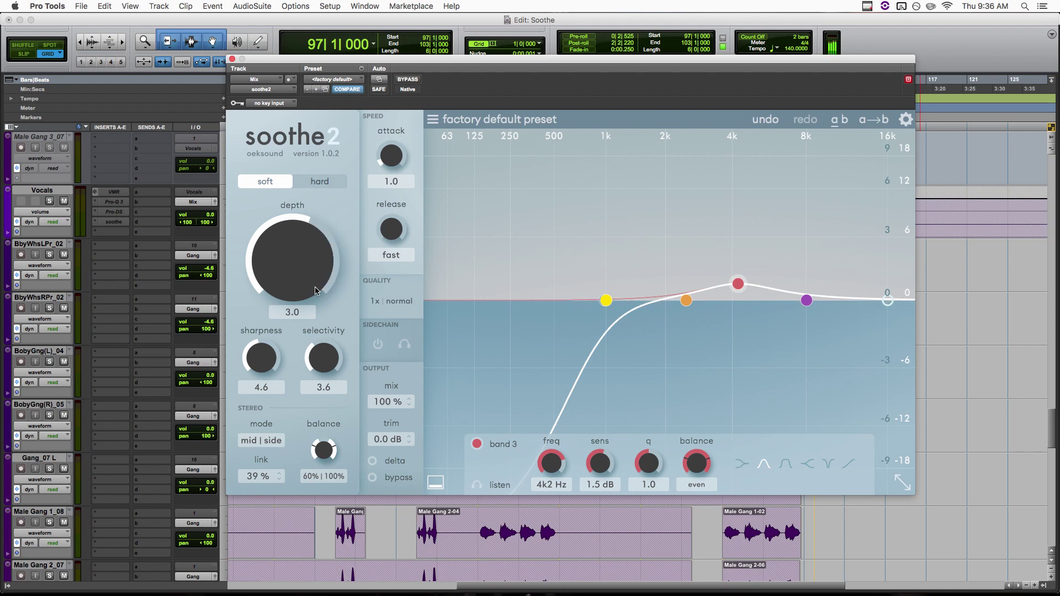